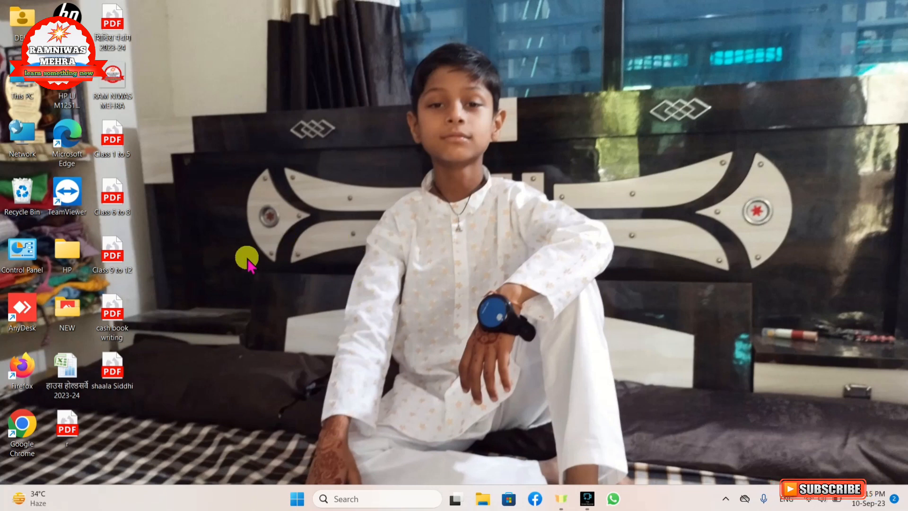
Search Google in Chrome for shaala siddhi 2023-24 and open the official Shaala Siddhi website.
click(23, 432)
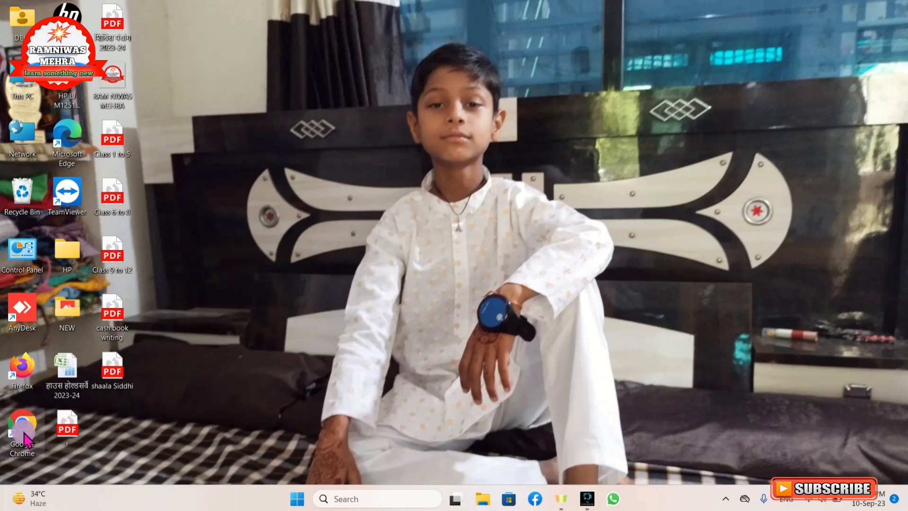
click(28, 429)
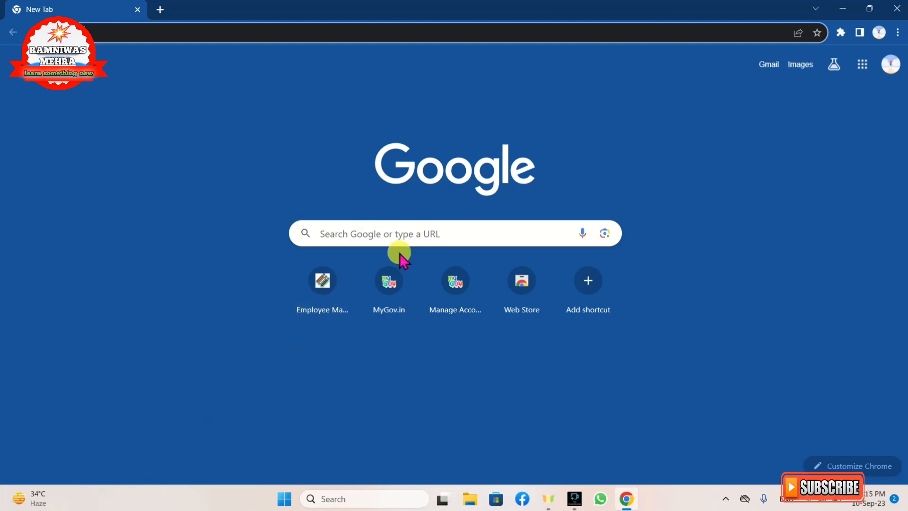
click(340, 234)
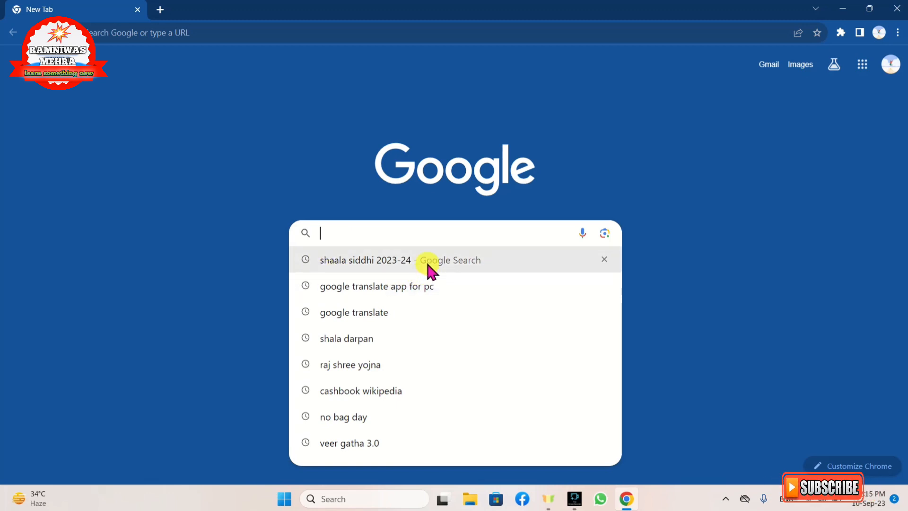
click(377, 260)
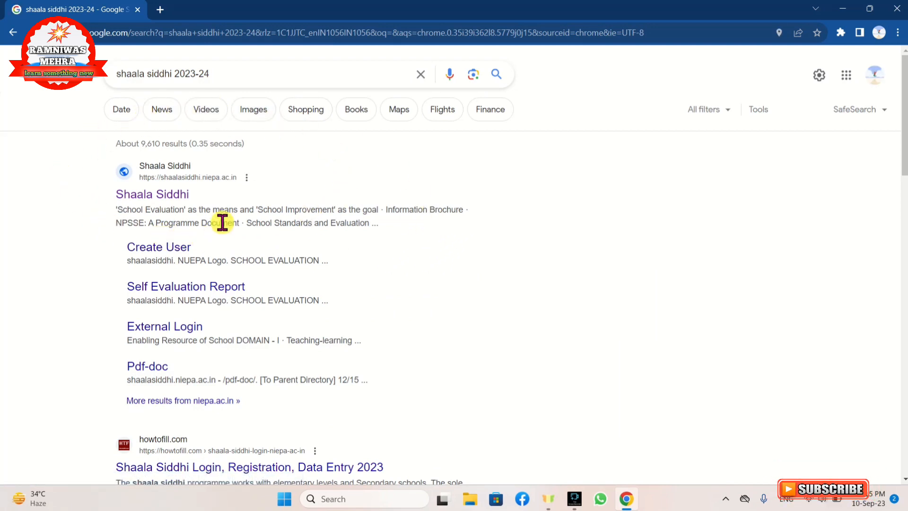
click(156, 172)
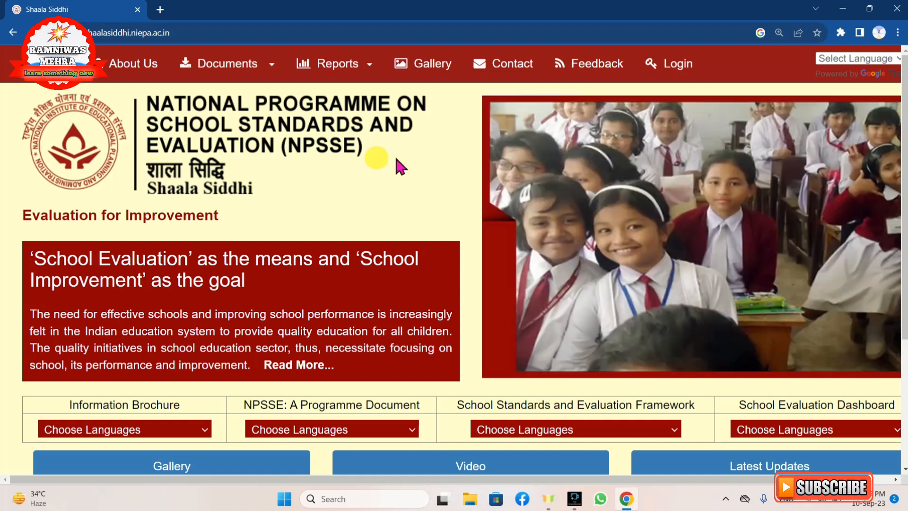
click(896, 34)
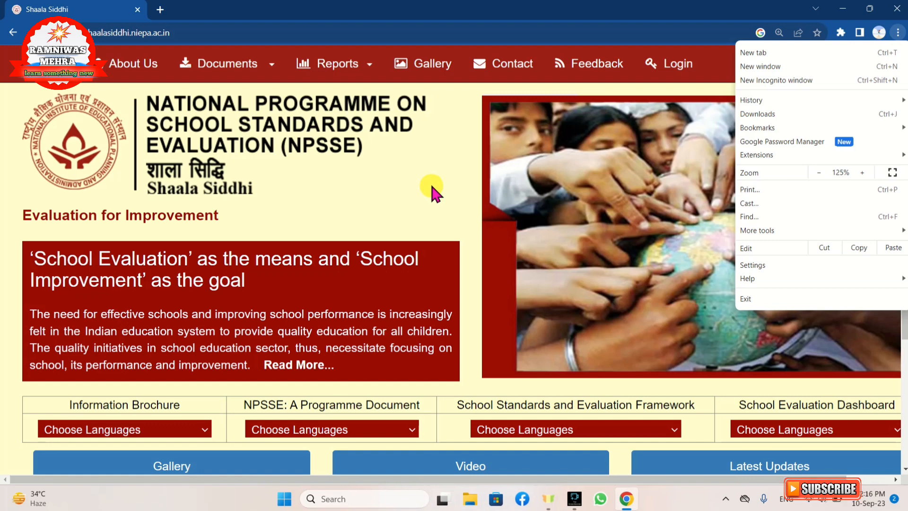
click(357, 180)
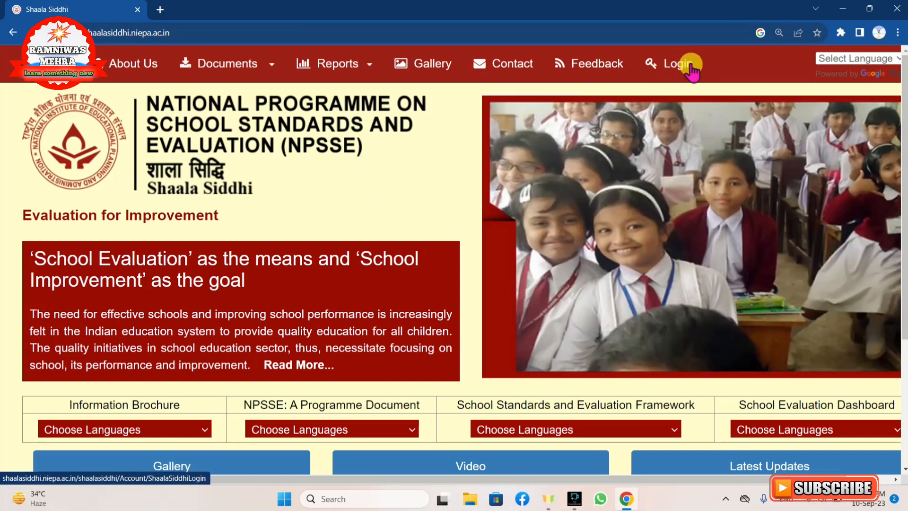
Log in to the school's Shaala Siddhi account with the saved credentials.
click(677, 71)
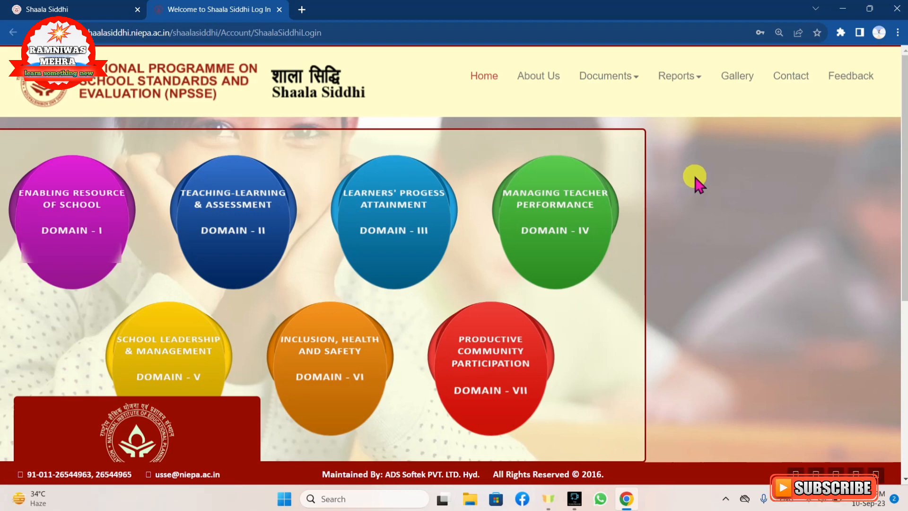
scroll(693, 173, down, 5)
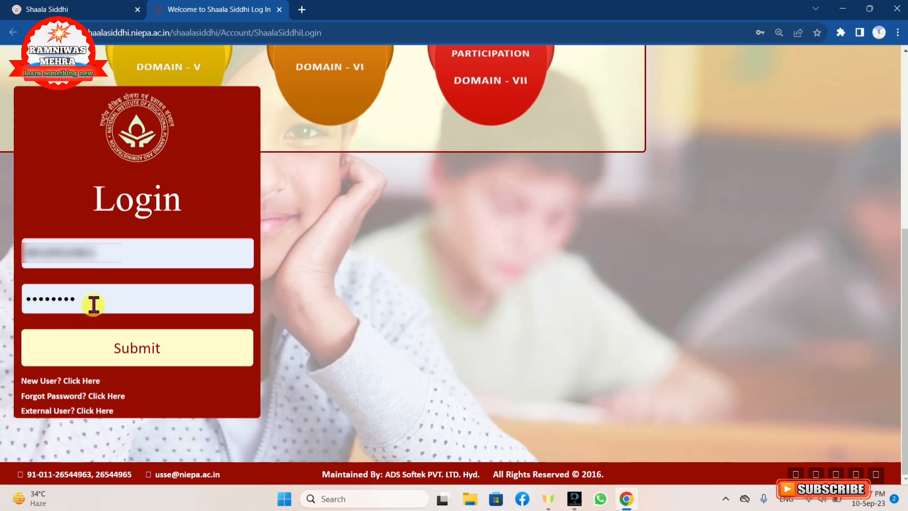
click(143, 352)
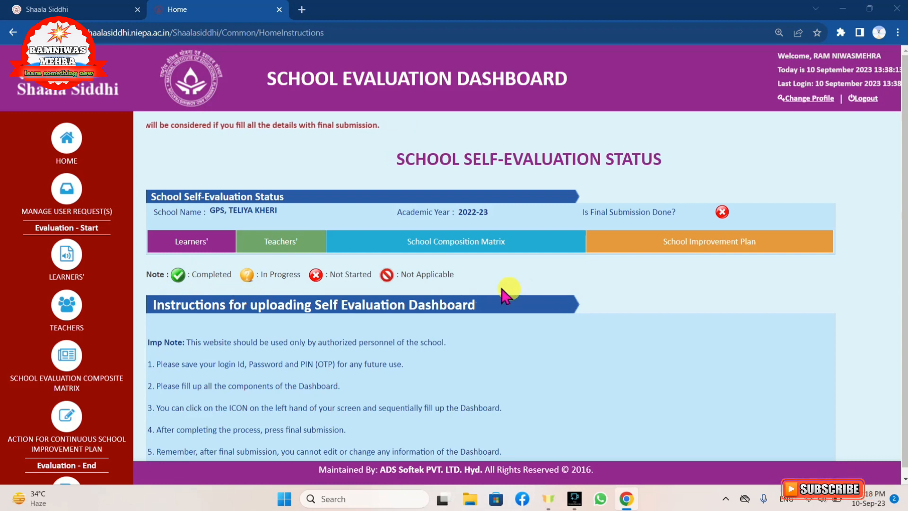
Save the account's profile details through Change Profile and return to the dashboard home page.
mouse_move(61, 262)
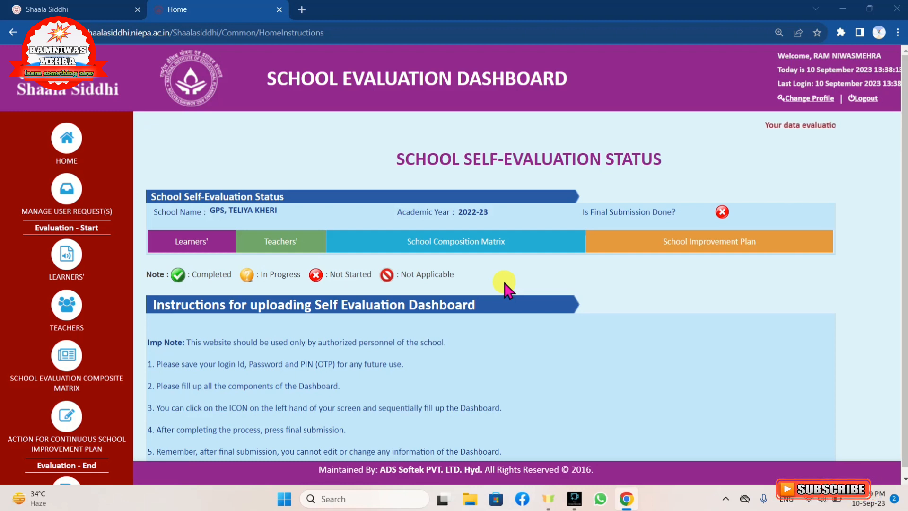
click(795, 100)
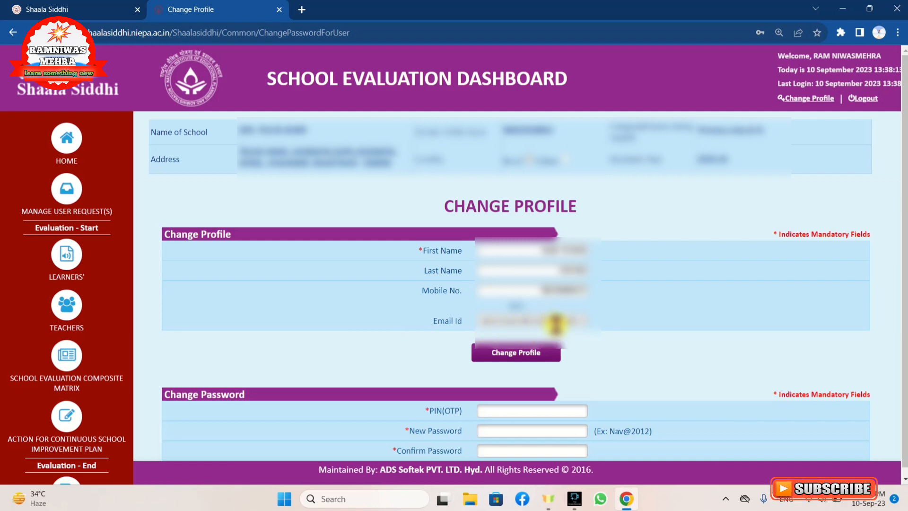
click(520, 359)
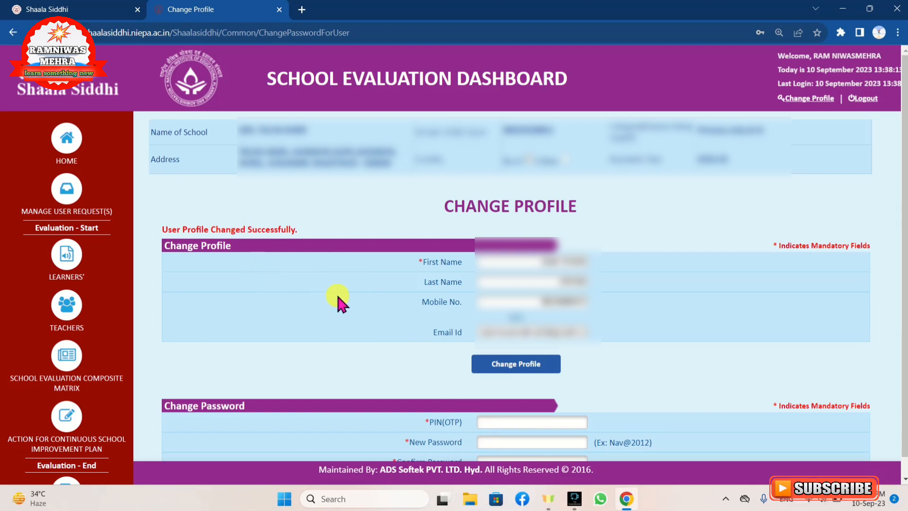
click(69, 141)
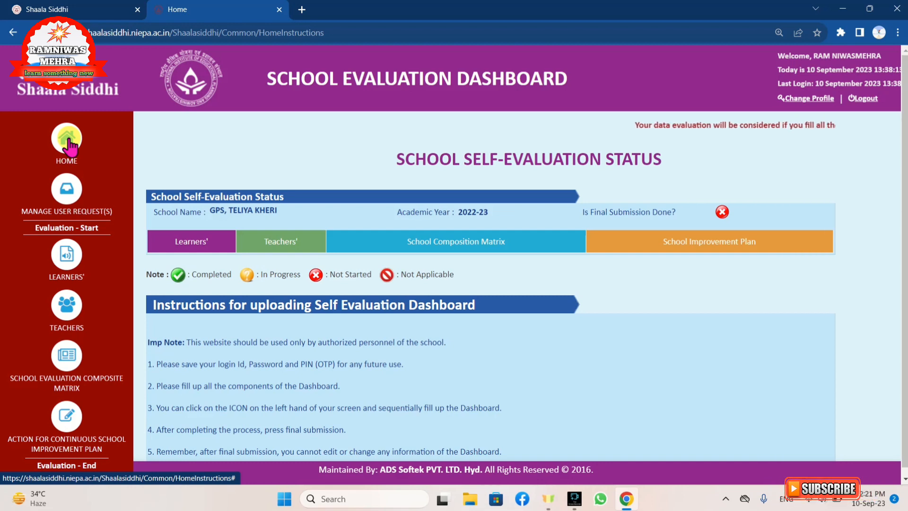
Open the Learners' Profile & Learning Outcomes form and view its demographic and classwise attendance sections.
mouse_move(65, 259)
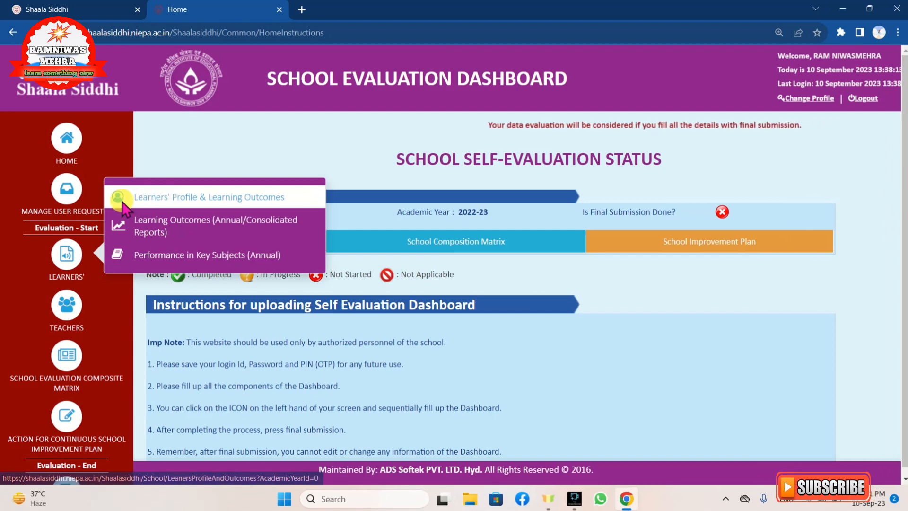
click(198, 204)
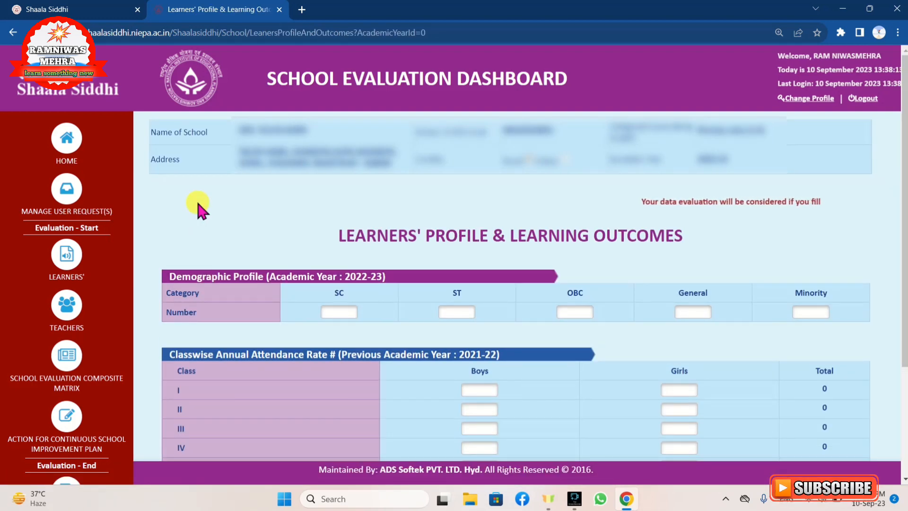
scroll(572, 336, down, 3)
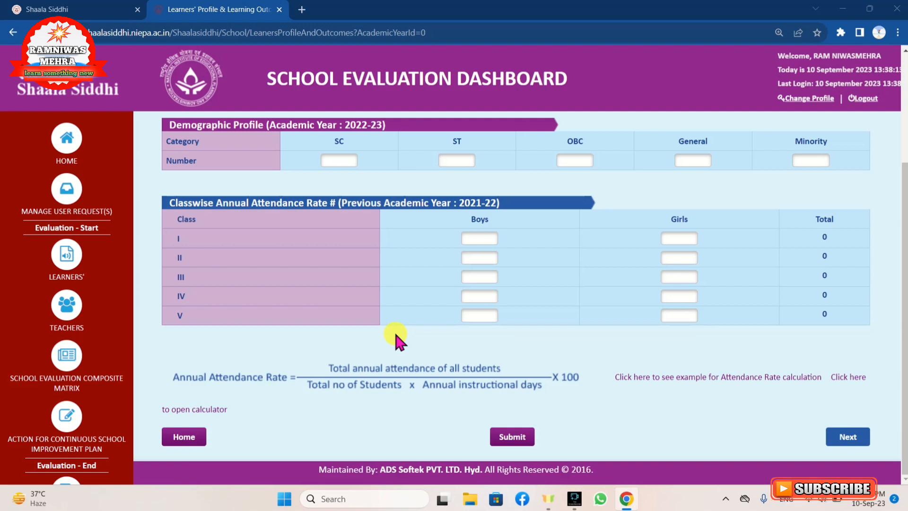
Translate the learners' profile page into Hindi with the Google Translate extension.
click(842, 34)
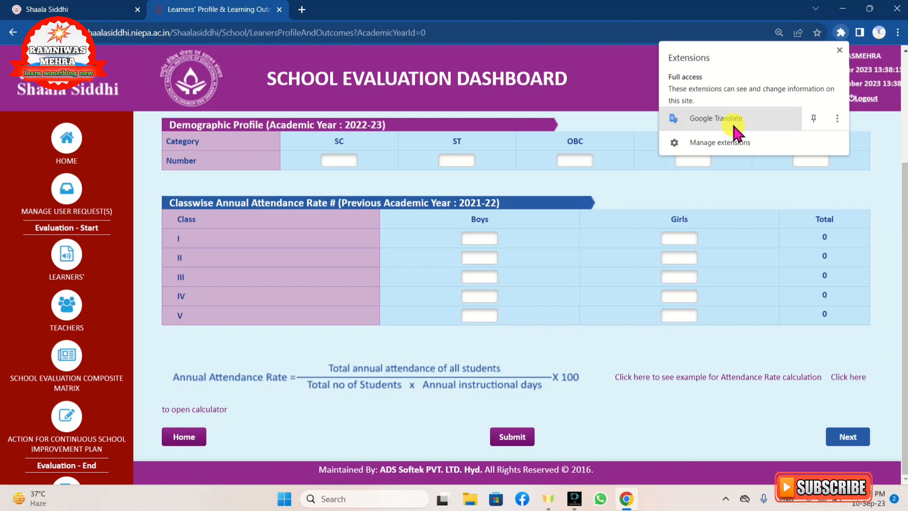
click(733, 119)
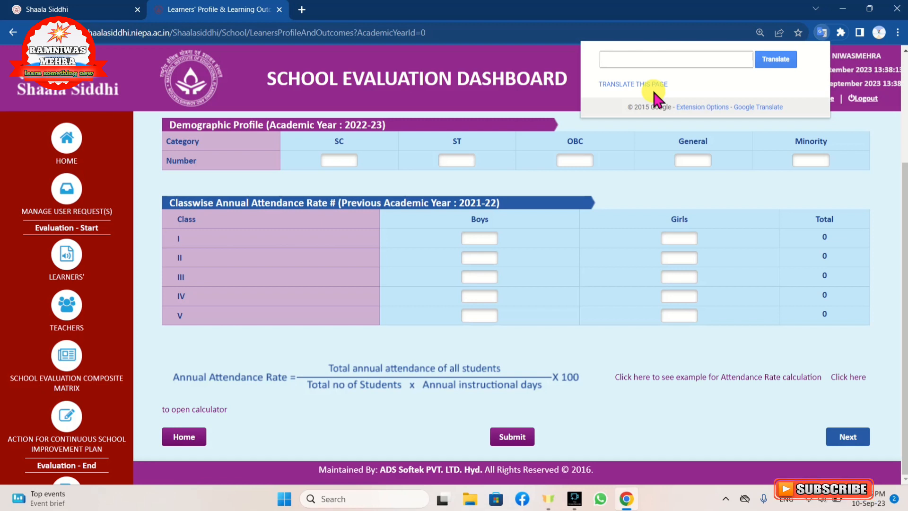
click(617, 86)
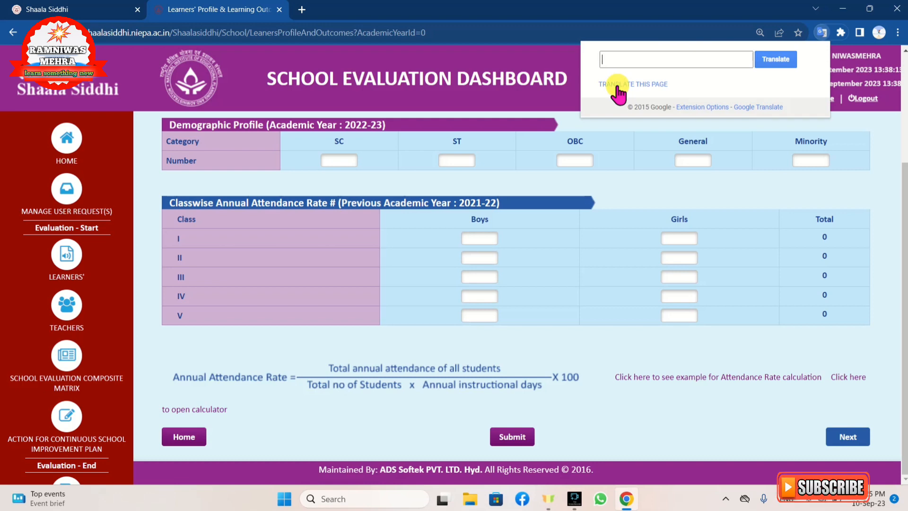
click(617, 86)
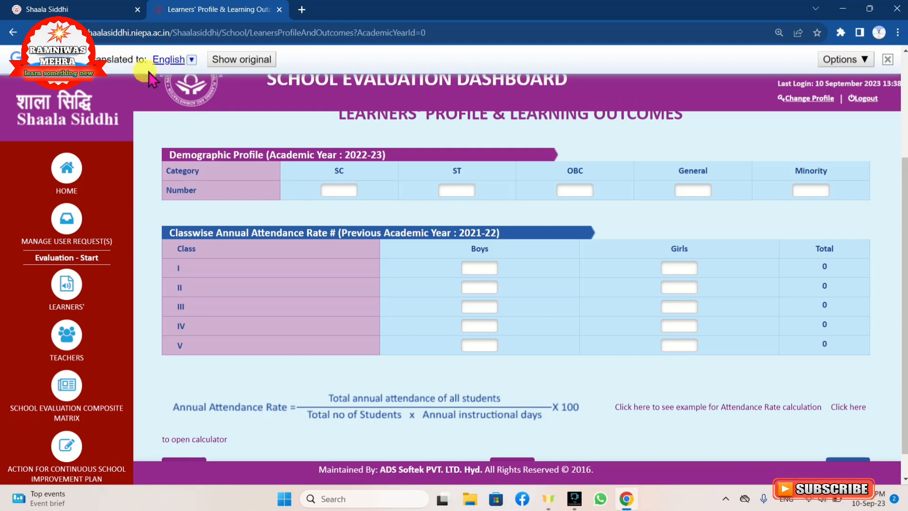
click(174, 66)
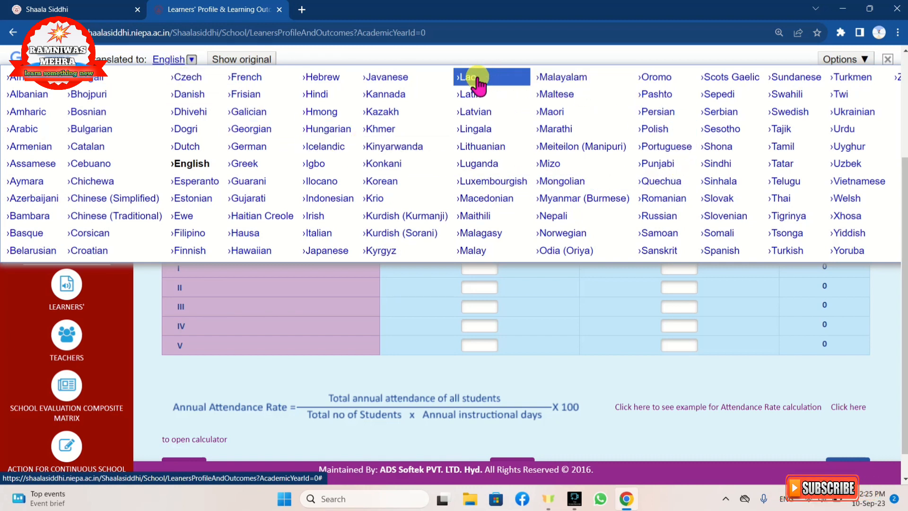
click(330, 94)
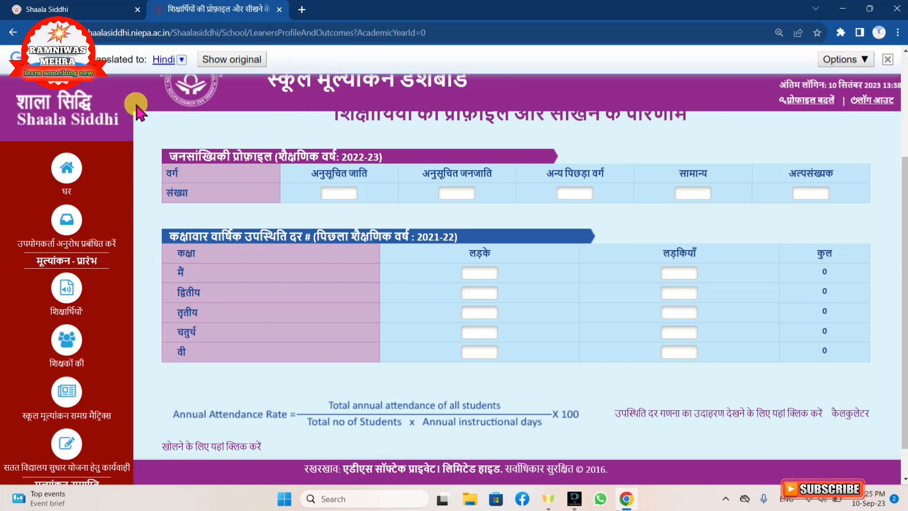
Review the worked example for calculating the annual attendance rate of boys, girls and all students, and close it.
mouse_move(68, 392)
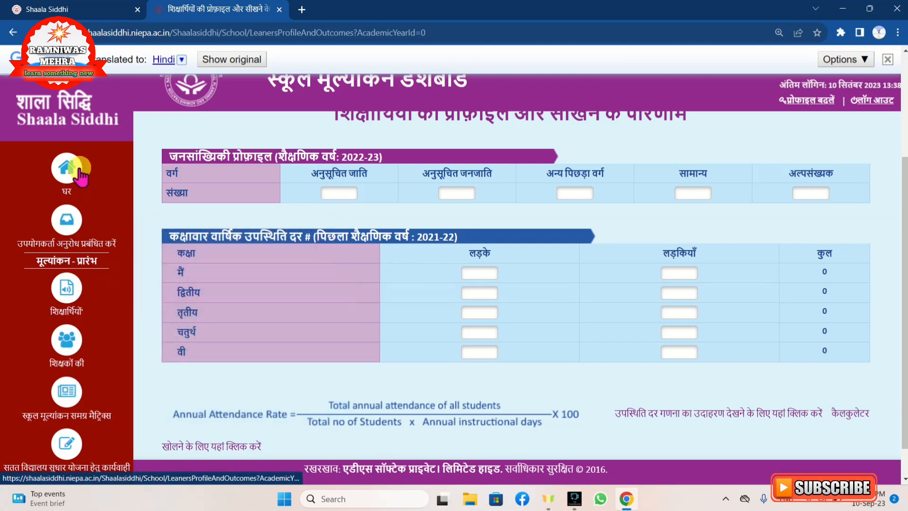
mouse_move(71, 338)
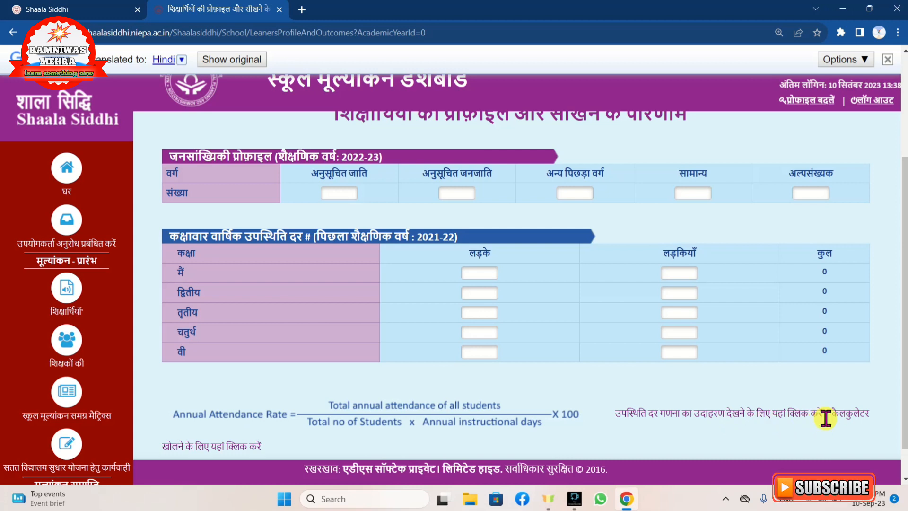
click(718, 413)
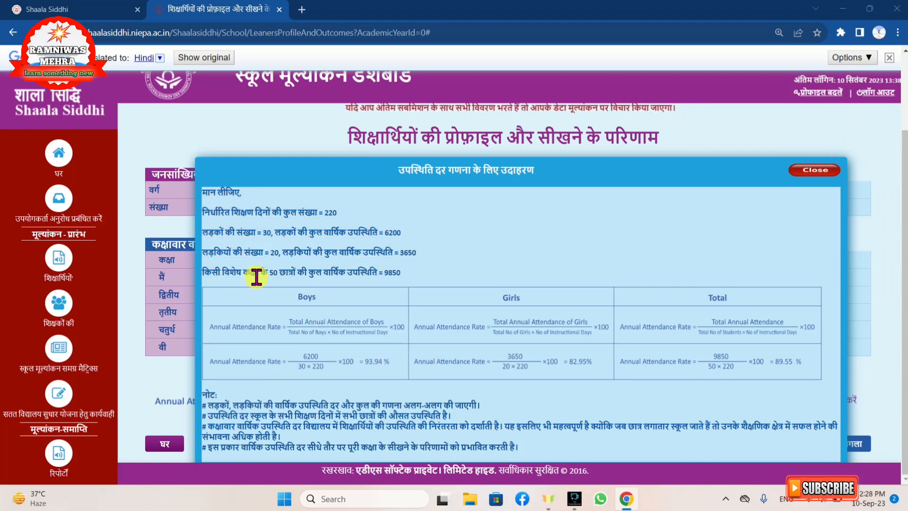
mouse_move(287, 268)
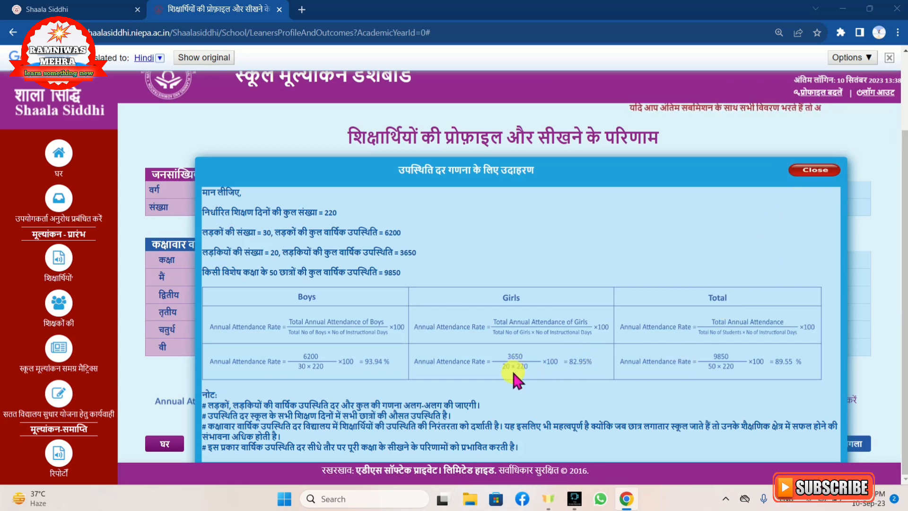
click(811, 173)
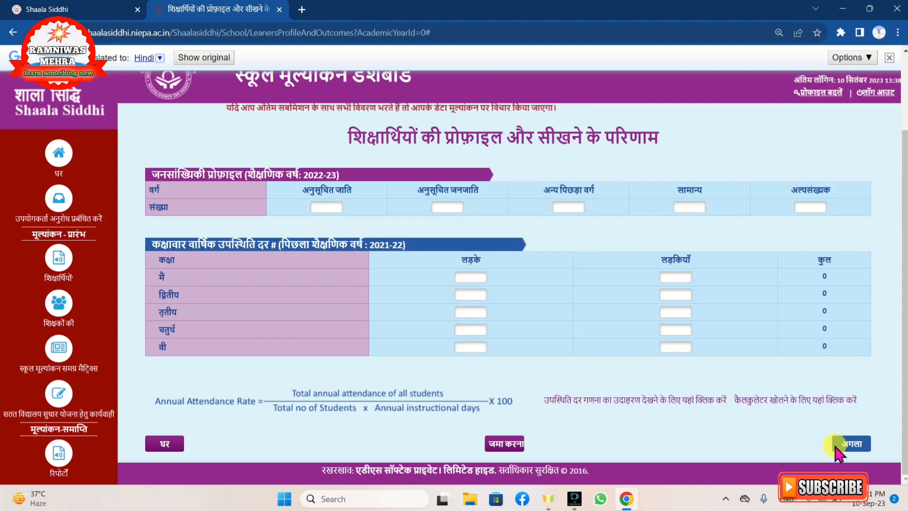
Submit the number of teachers in each category as 2 trained males and 0 untrained males, trained females and untrained females.
mouse_move(836, 453)
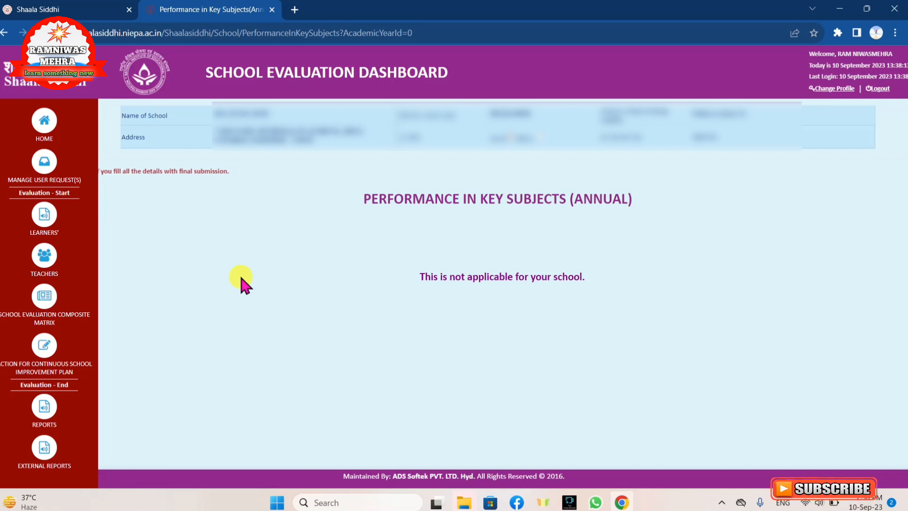
mouse_move(57, 231)
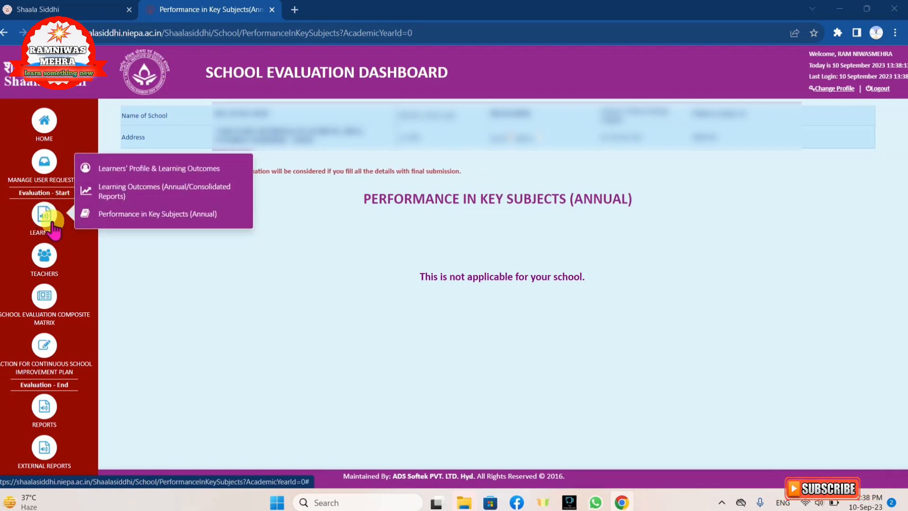
mouse_move(45, 258)
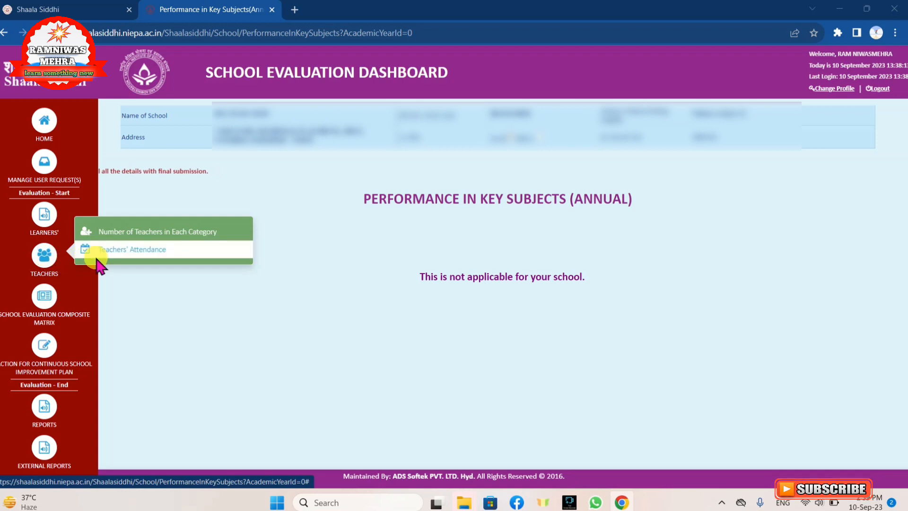
click(114, 232)
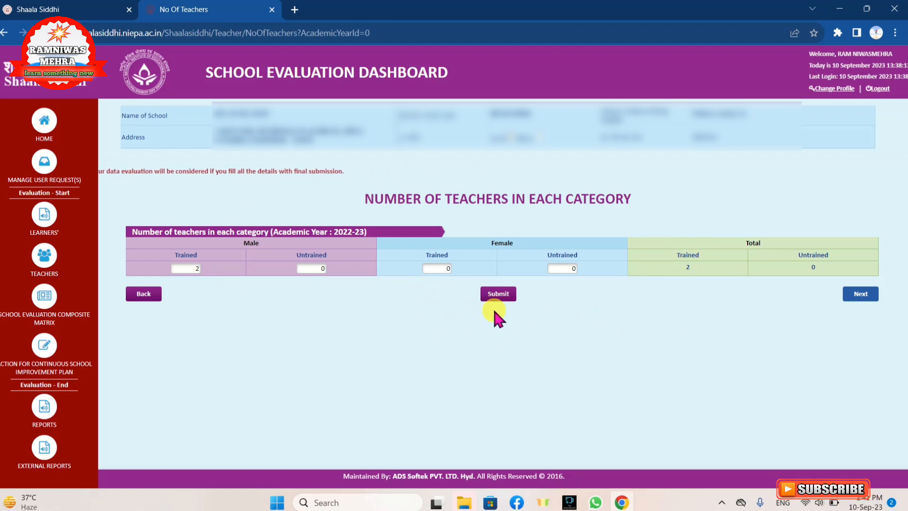
click(500, 295)
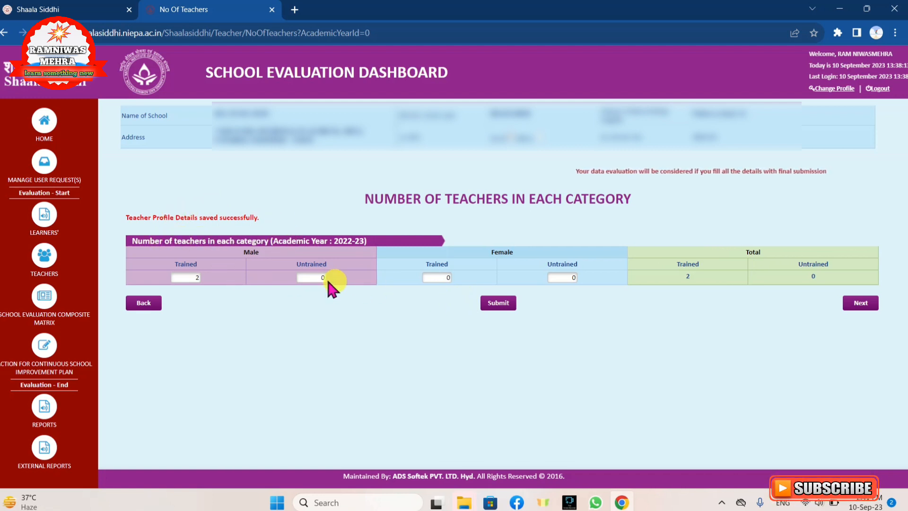
Submit the teachers' attendance for the previous academic year with 0 teachers on long leave and 2 on short leave.
click(861, 306)
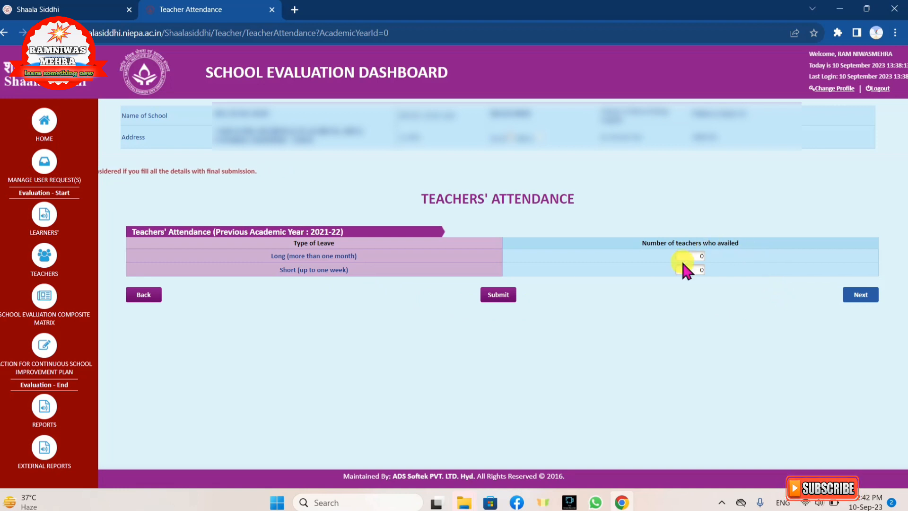
click(703, 270)
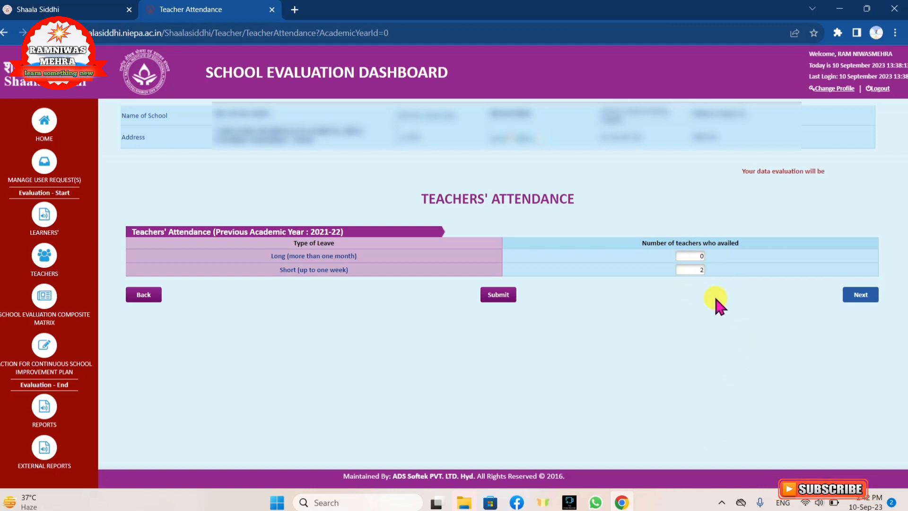
click(500, 297)
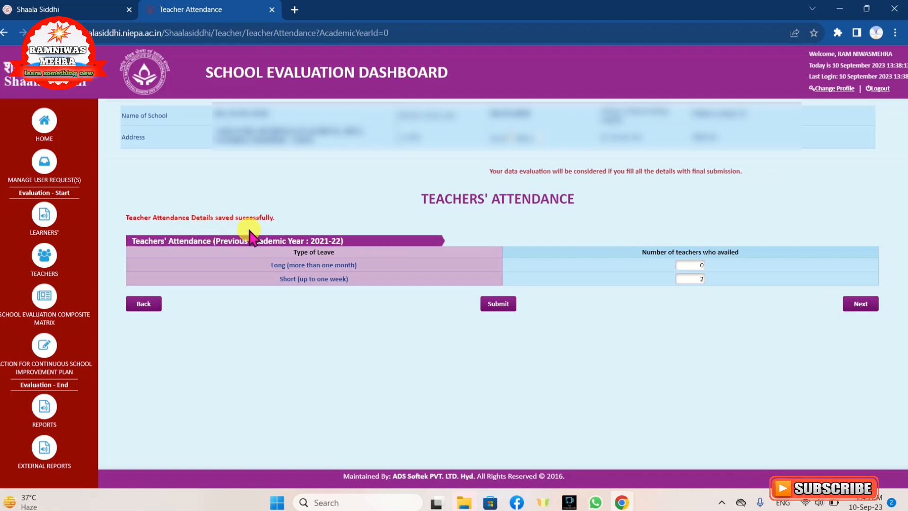
Open the Domain I Info form of the School Evaluation Composite Matrix and bring its full rating table into view.
mouse_move(45, 258)
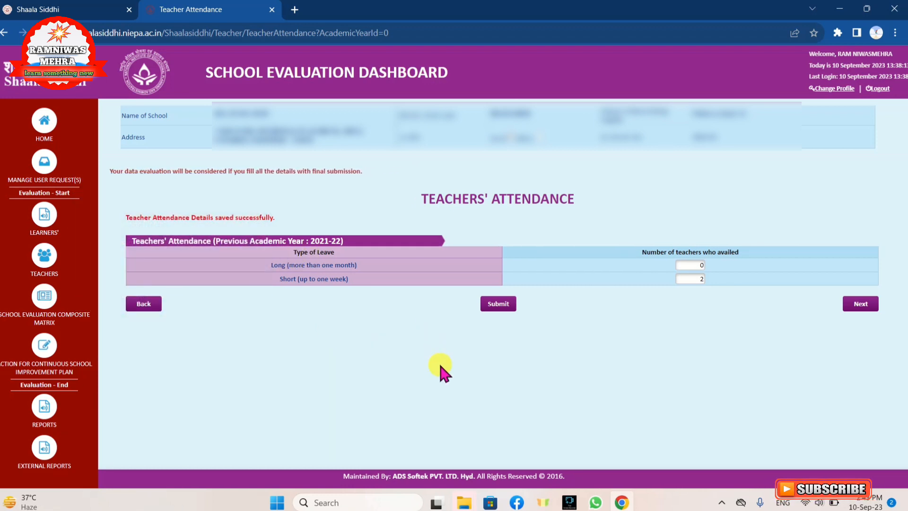
mouse_move(7, 326)
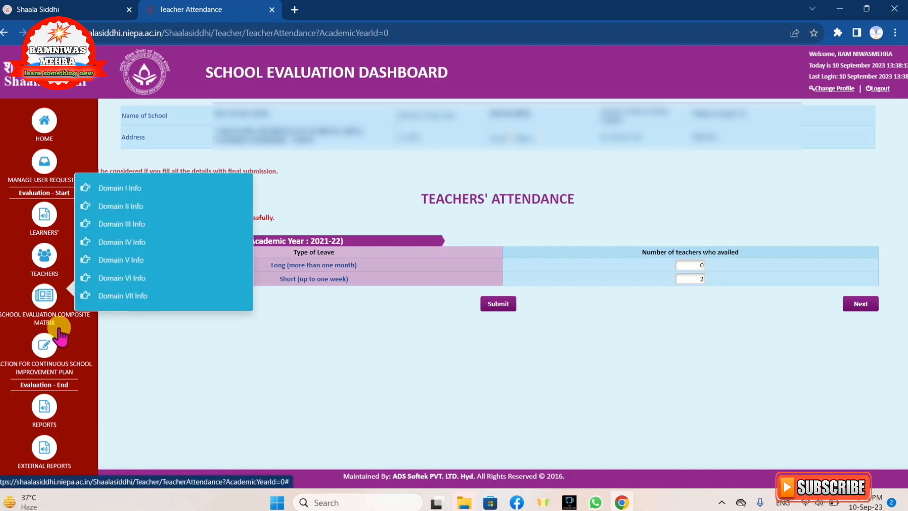
mouse_move(48, 333)
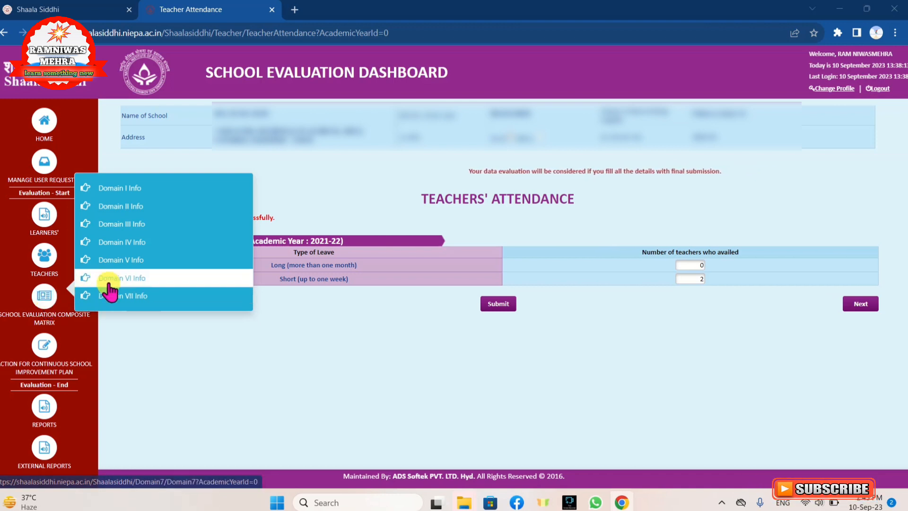
click(134, 191)
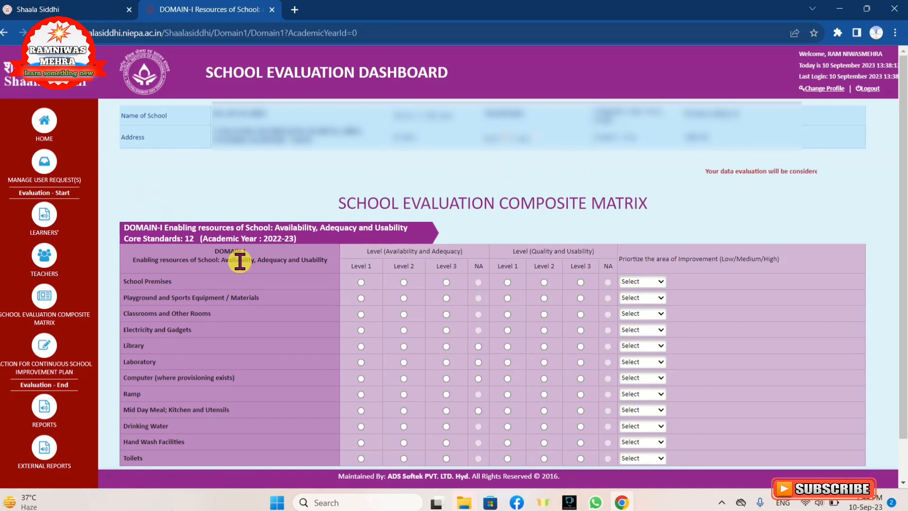
scroll(240, 260, down, 2)
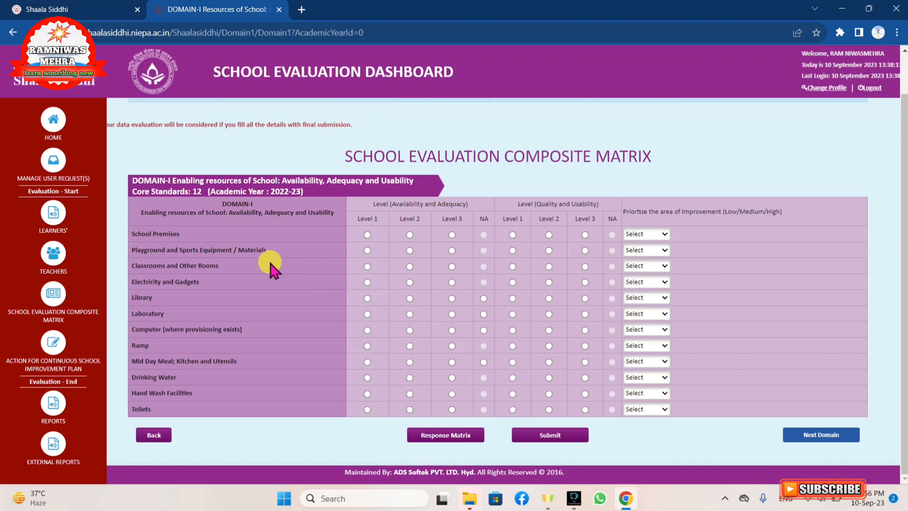
Try the level ratings for School Premises, ending on Level 3 for both availability and adequacy and quality and usability.
click(367, 235)
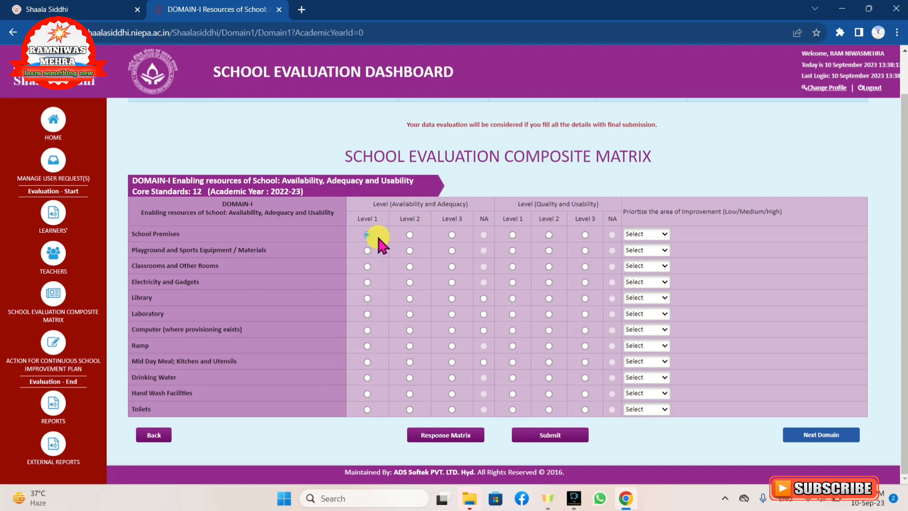
click(410, 234)
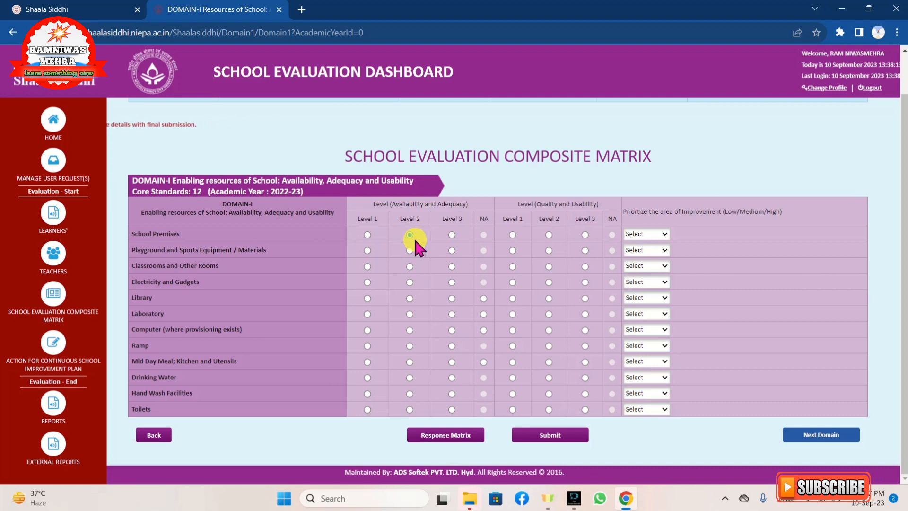
click(451, 234)
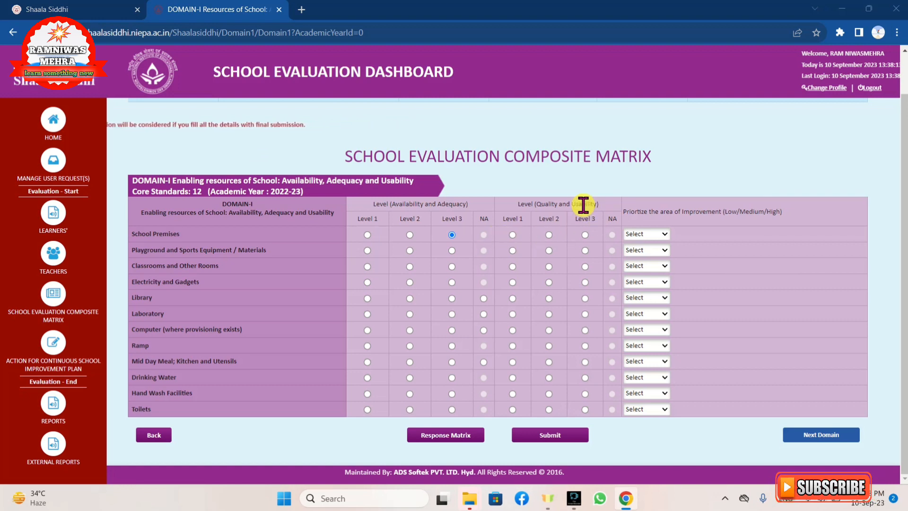
click(512, 234)
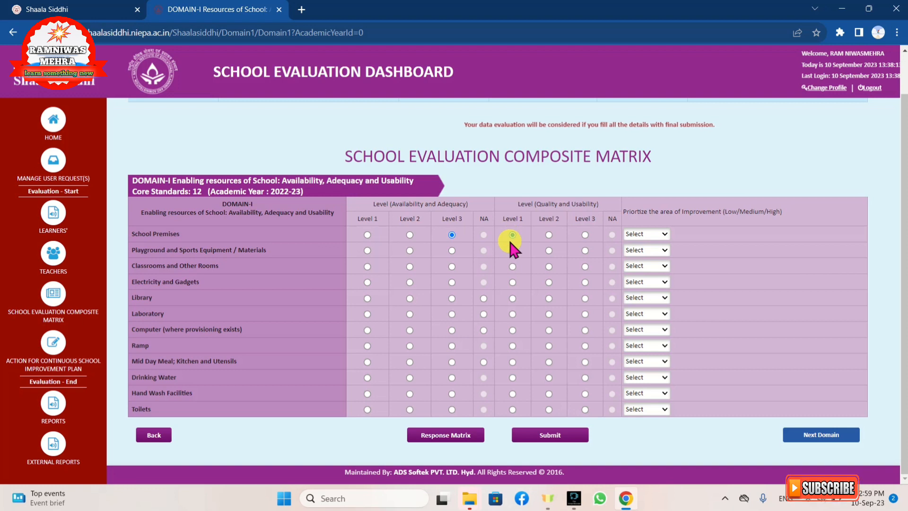
click(548, 235)
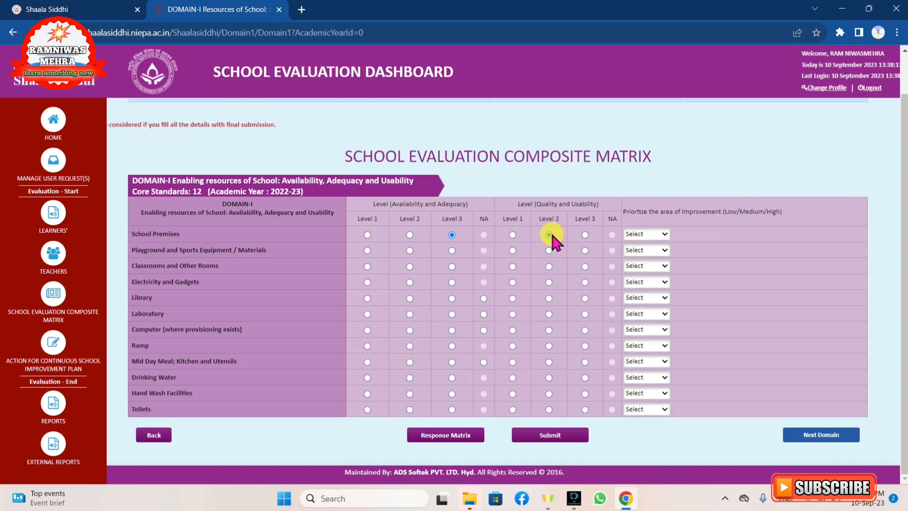
click(585, 234)
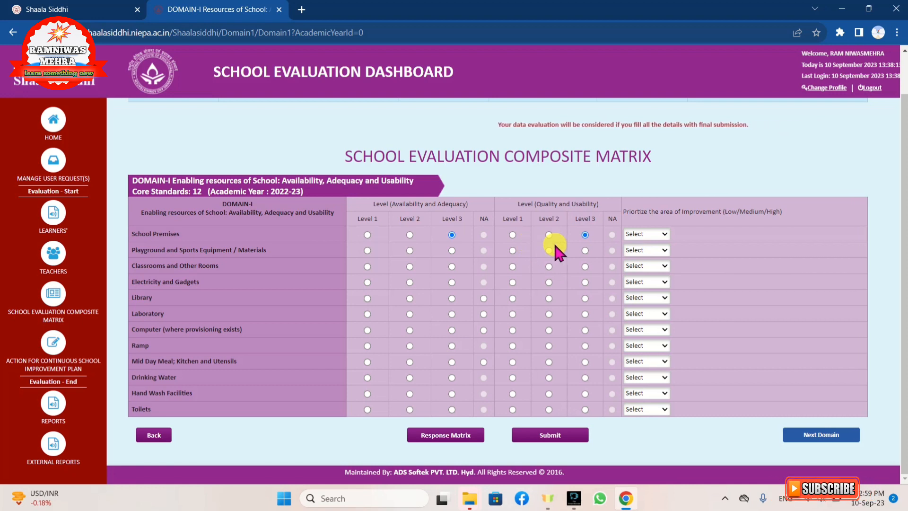
click(512, 235)
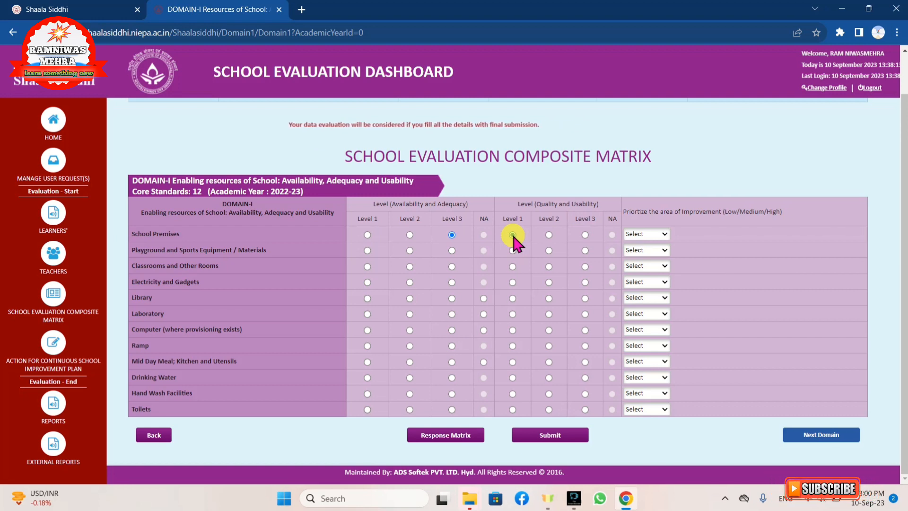
click(548, 233)
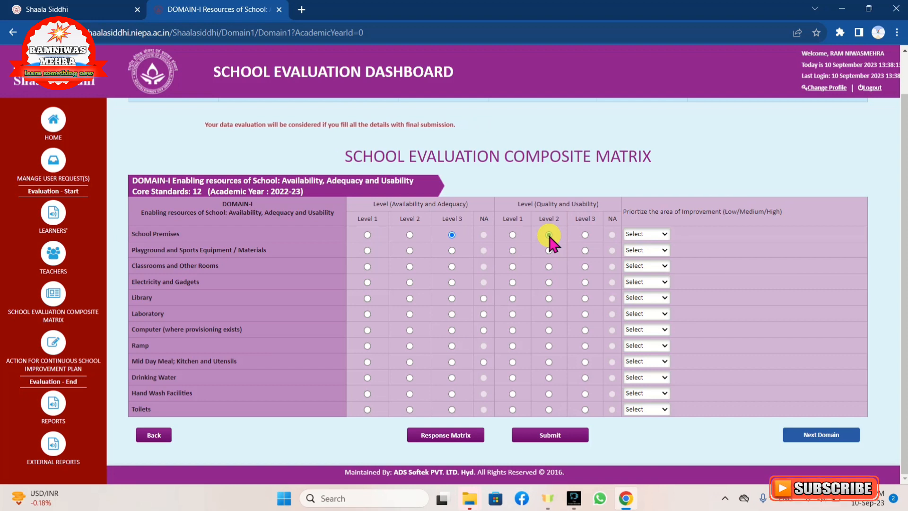
click(585, 234)
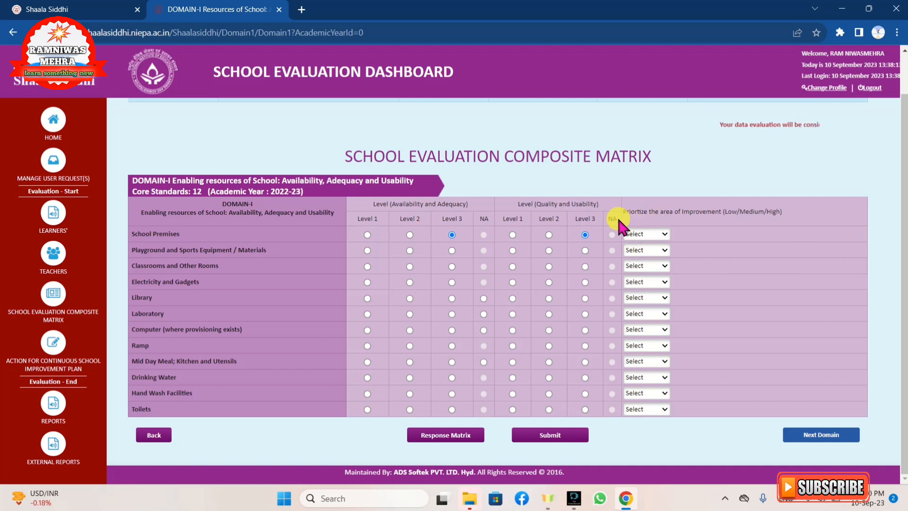
Set the improvement priority of School Premises to Low.
click(651, 234)
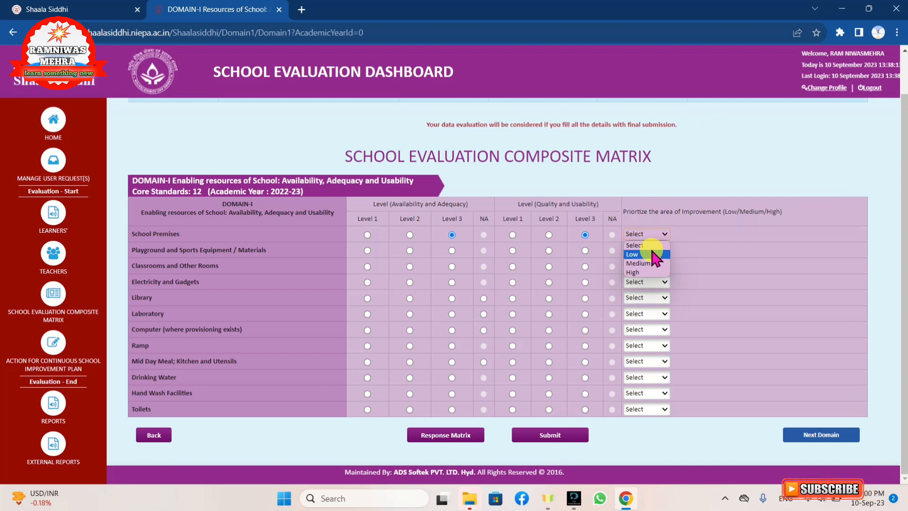
click(452, 235)
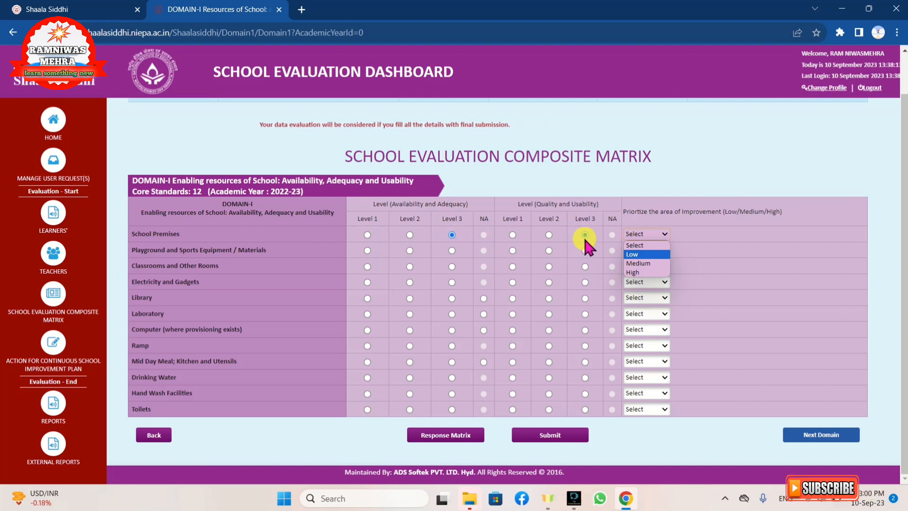
click(585, 235)
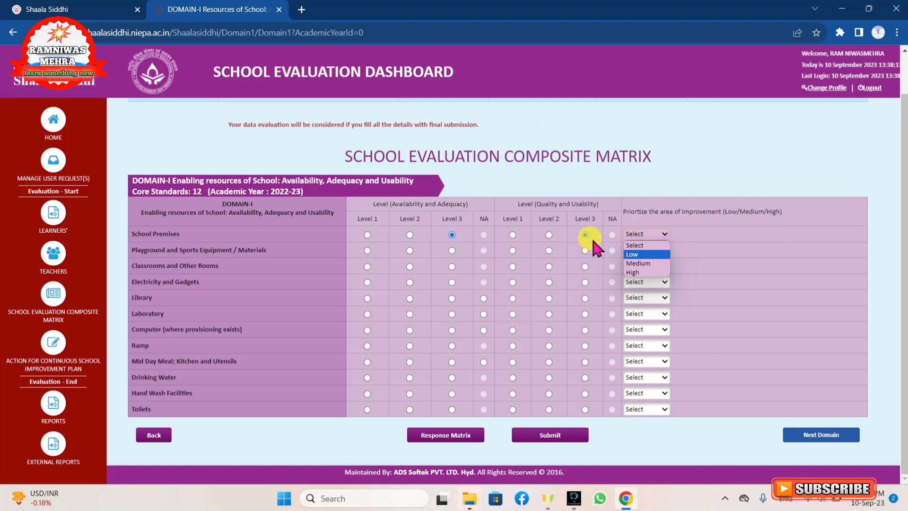
click(645, 254)
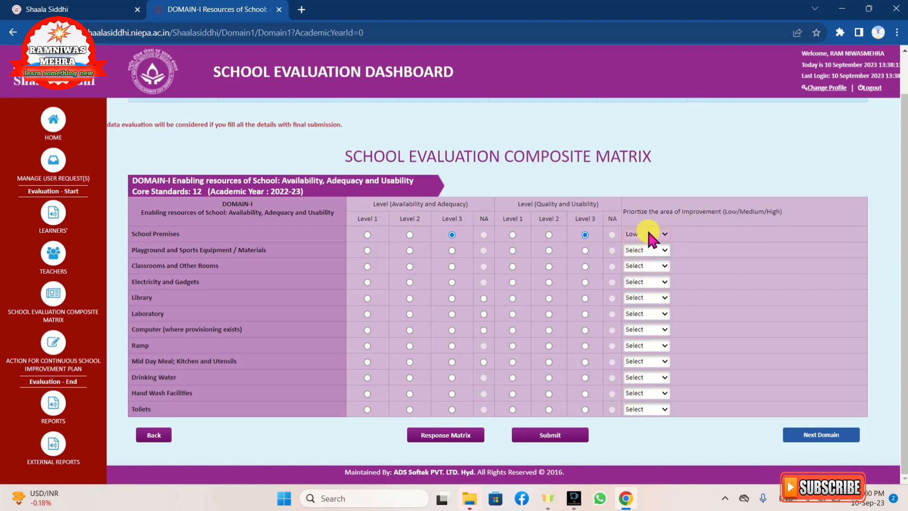
Rate School Premises Level 2 for both availability and quality, with Medium improvement priority.
click(409, 234)
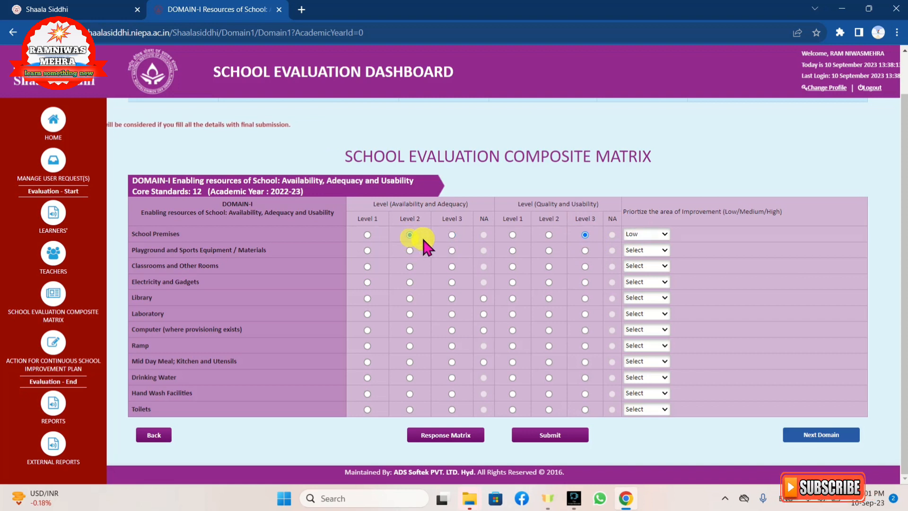
click(548, 234)
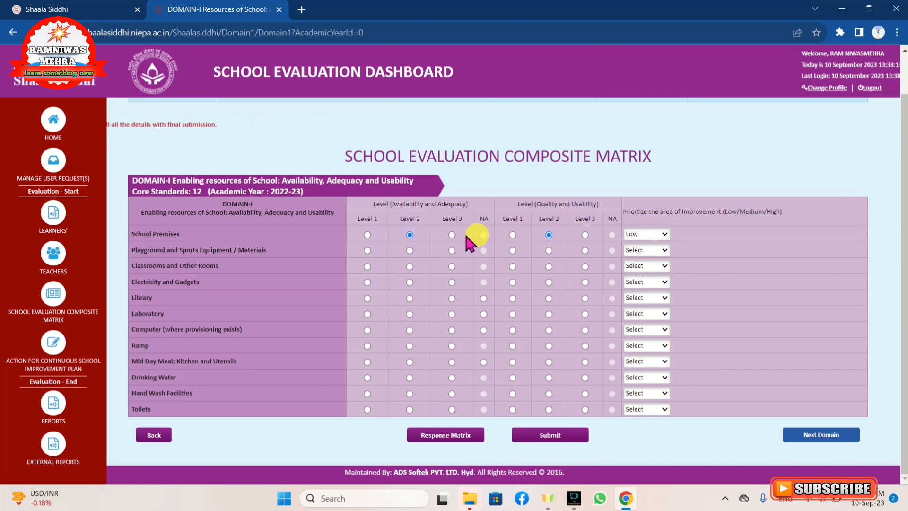
click(640, 233)
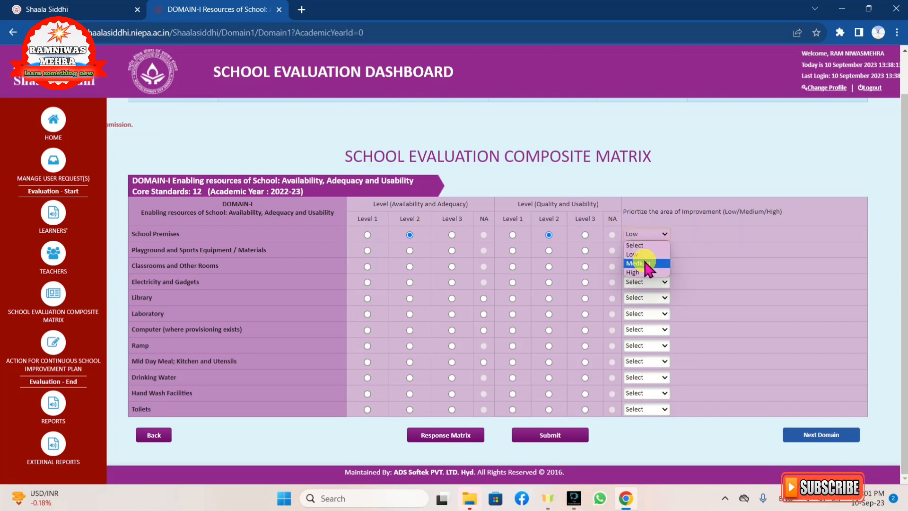
click(644, 263)
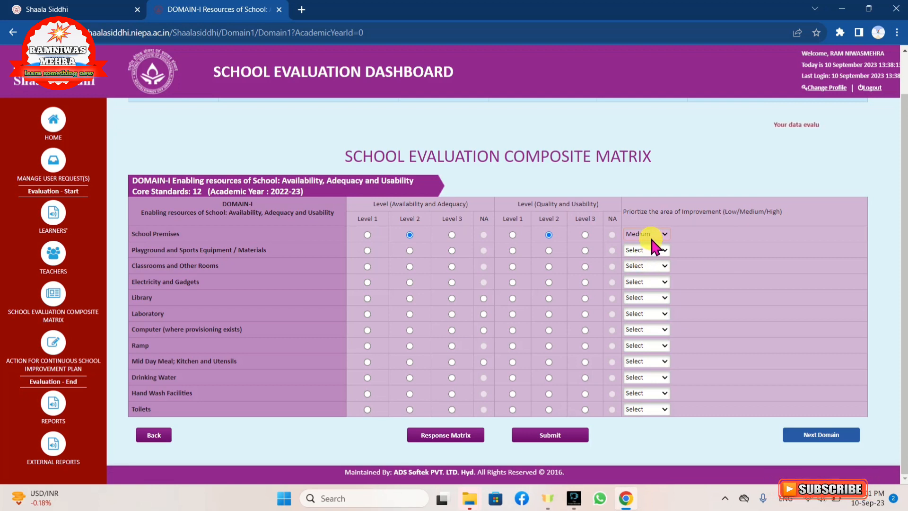
Rate School Premises Level 1 for both availability and quality, keeping Medium as its improvement priority.
click(366, 235)
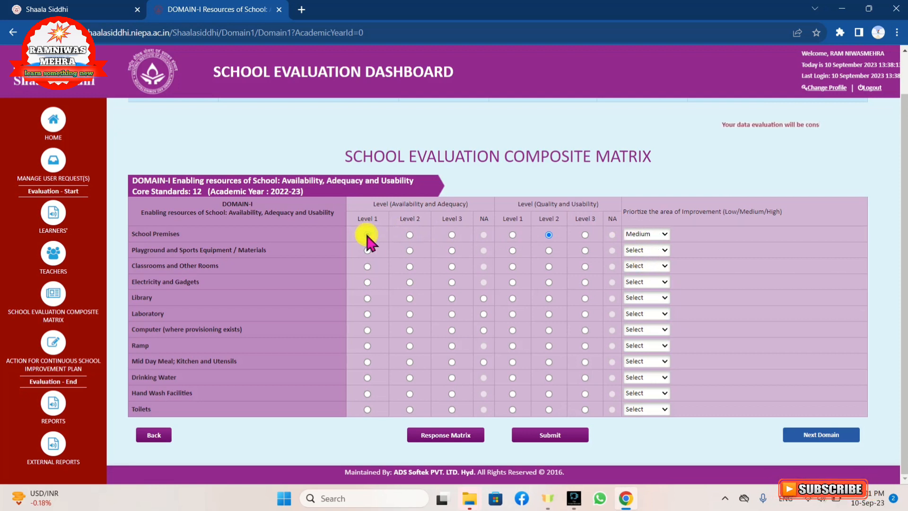
click(512, 235)
click(656, 233)
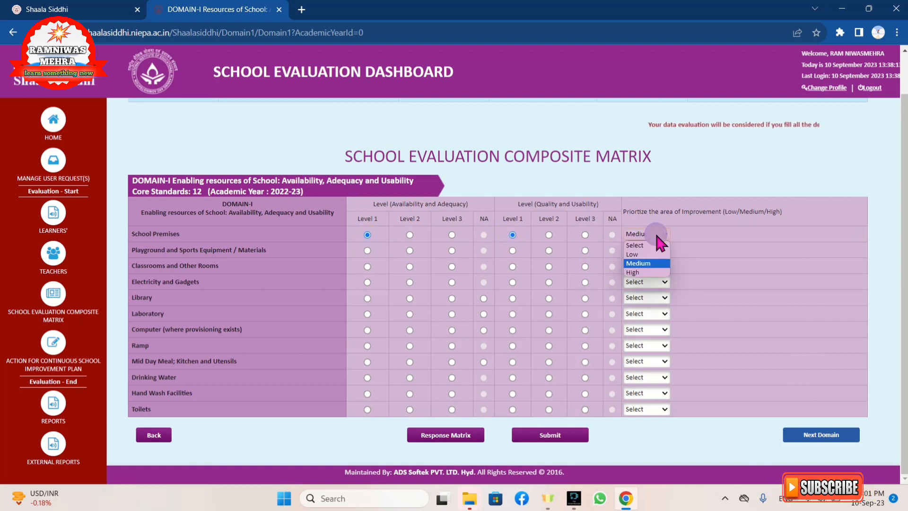
click(651, 265)
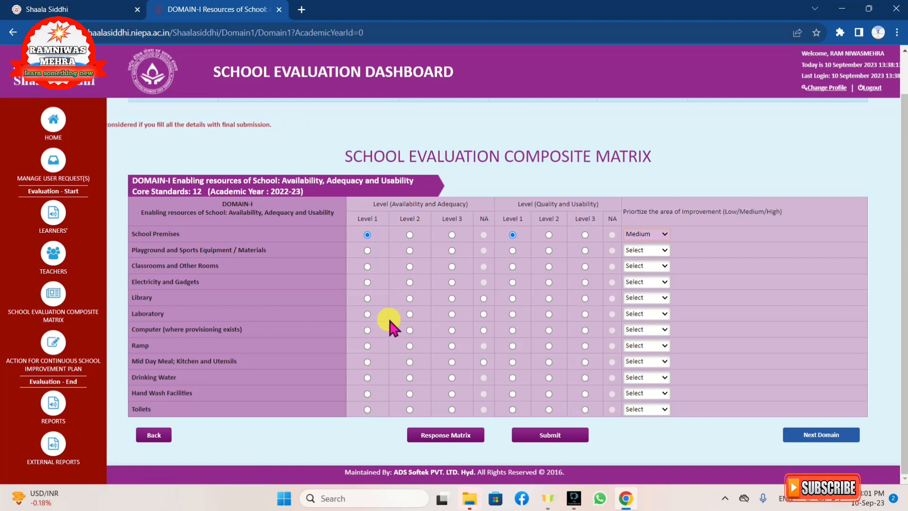
Mark the availability of Laboratory and Computer as NA and try to submit the Domain-I ratings.
click(483, 314)
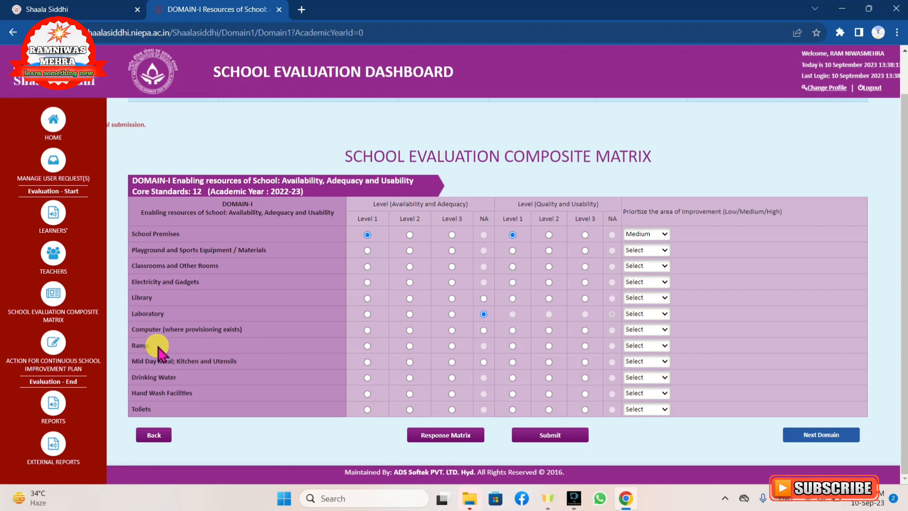
click(483, 330)
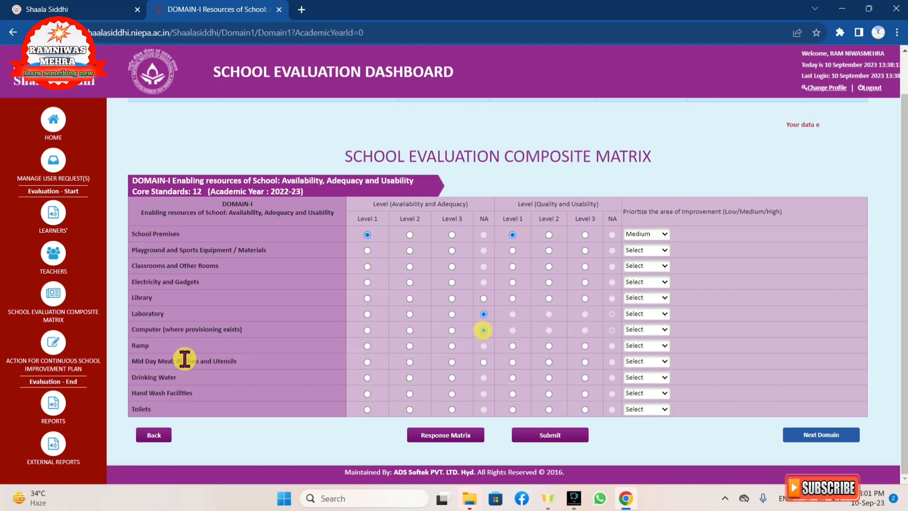
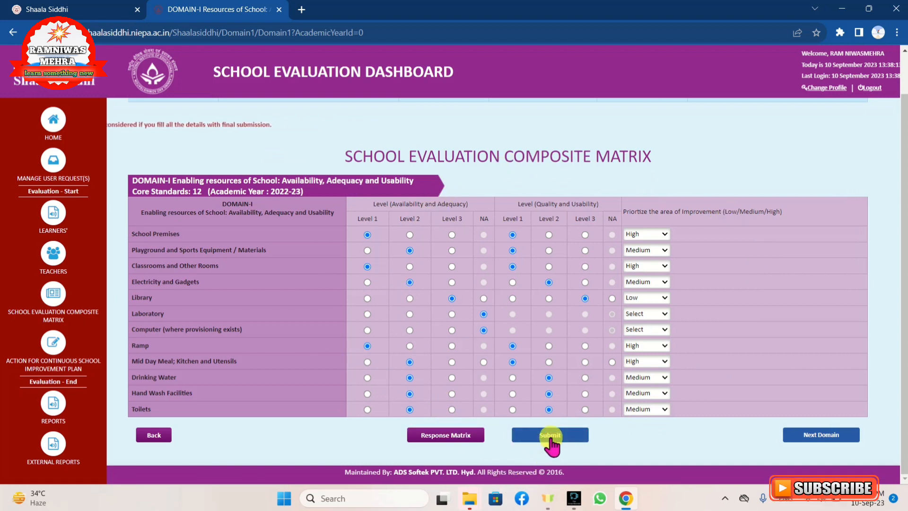
click(550, 434)
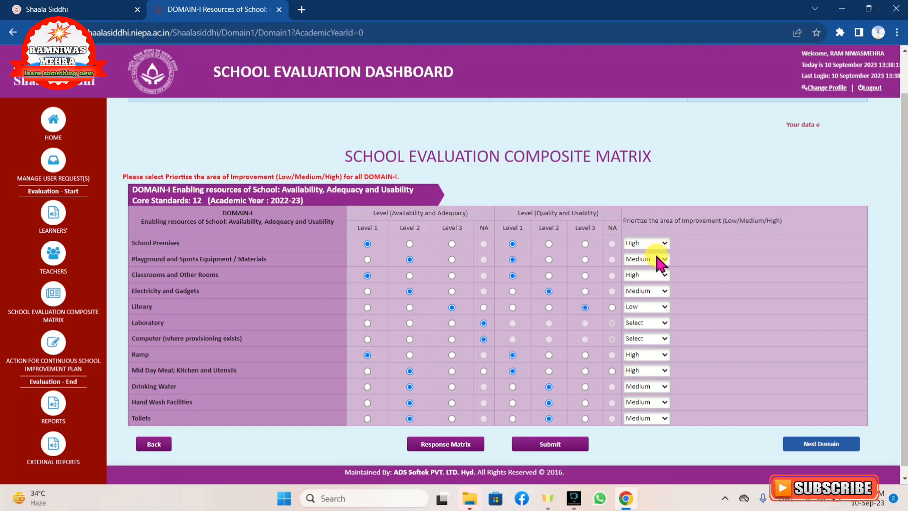
Set the improvement priority of both Laboratory and Computer to Low in the Domain-I matrix.
click(649, 321)
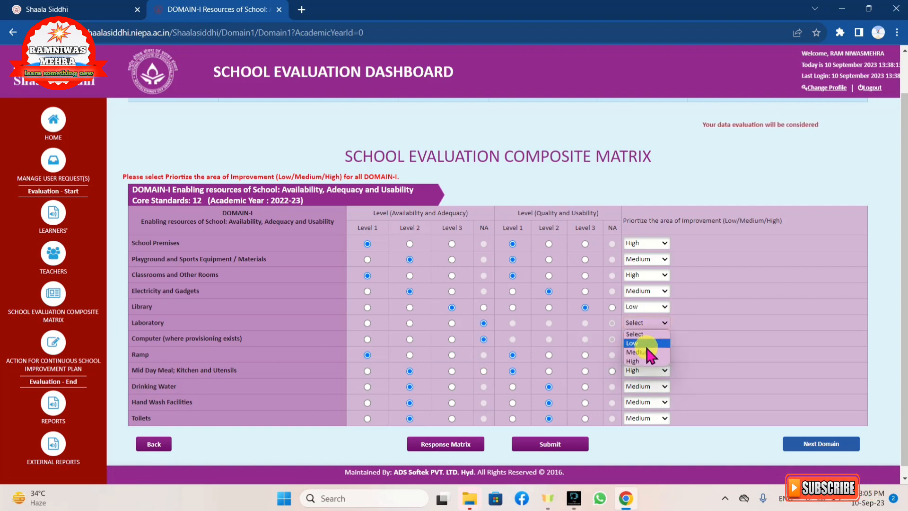
click(645, 344)
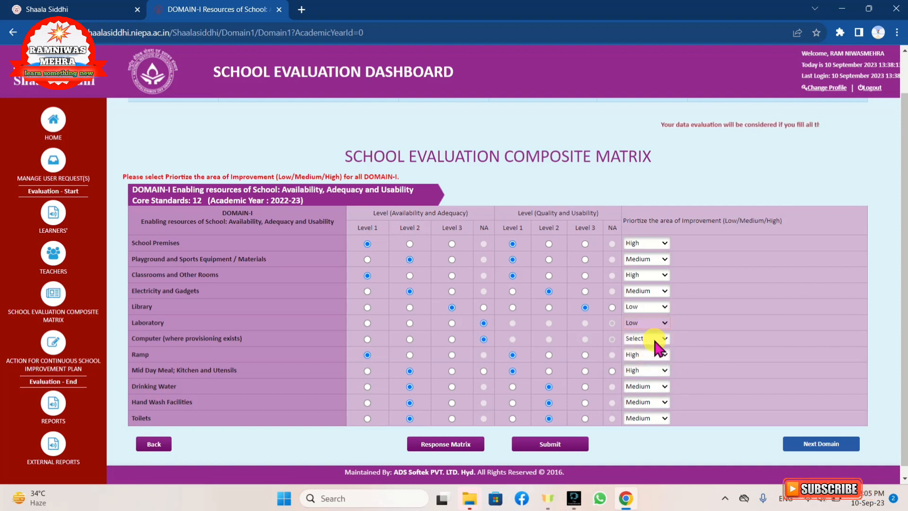
click(658, 346)
click(648, 358)
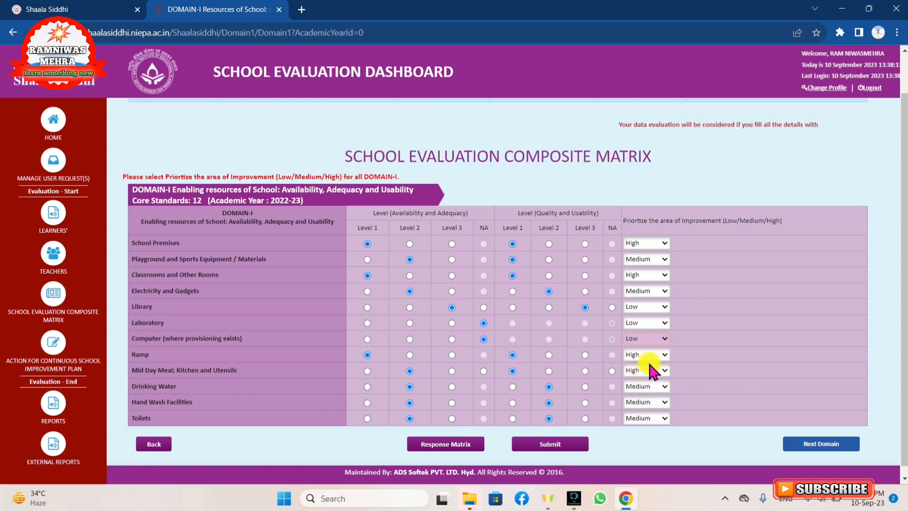
Submit the Domain-I ratings and open the Domain-II Teaching-learning and Assessment matrix.
click(538, 446)
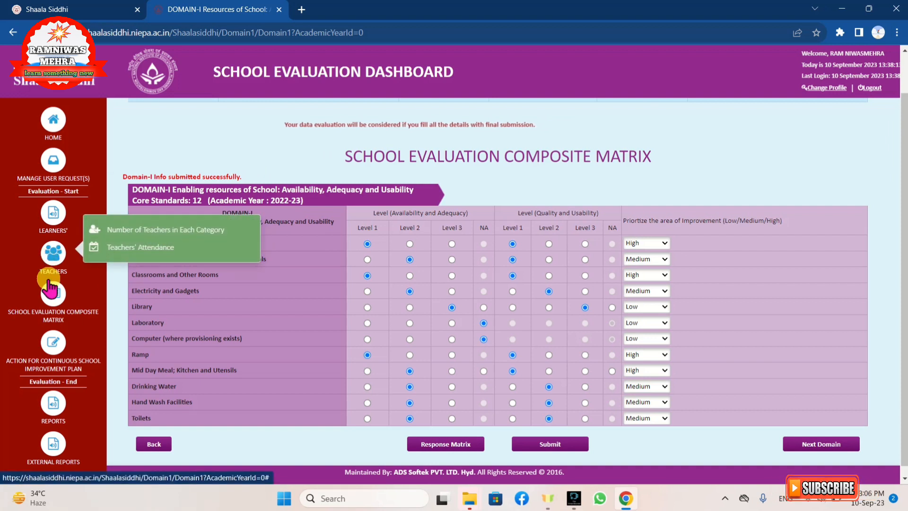
mouse_move(55, 300)
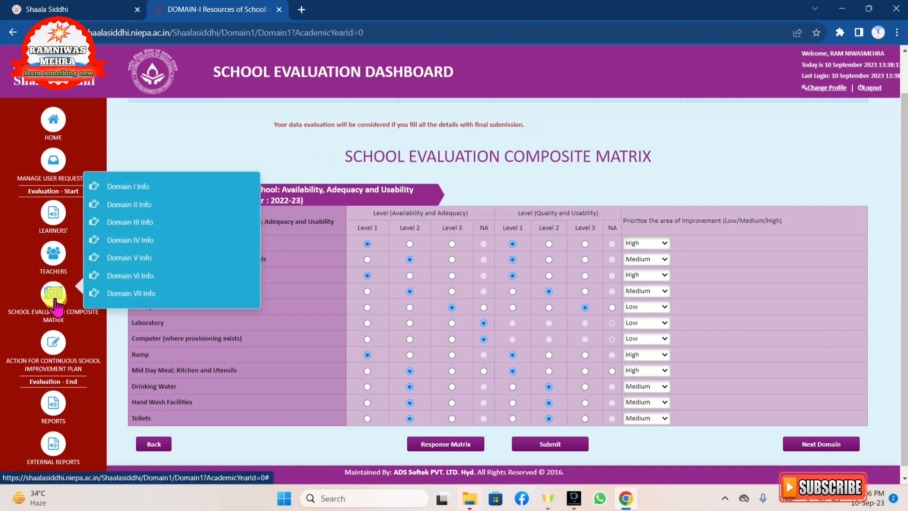
click(127, 208)
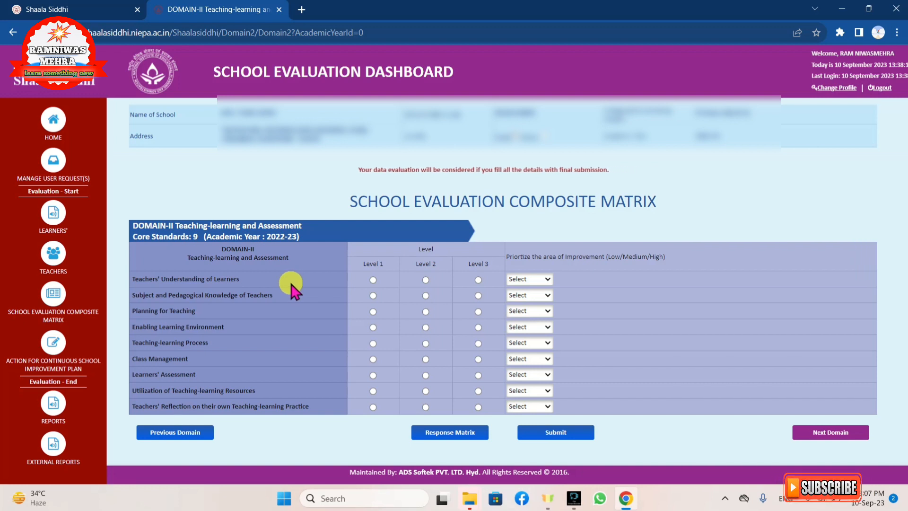
Rate Teachers' Understanding of Learners Level 3 after trying Levels 1 and 2, and set its improvement priority to High and finally Low.
click(373, 280)
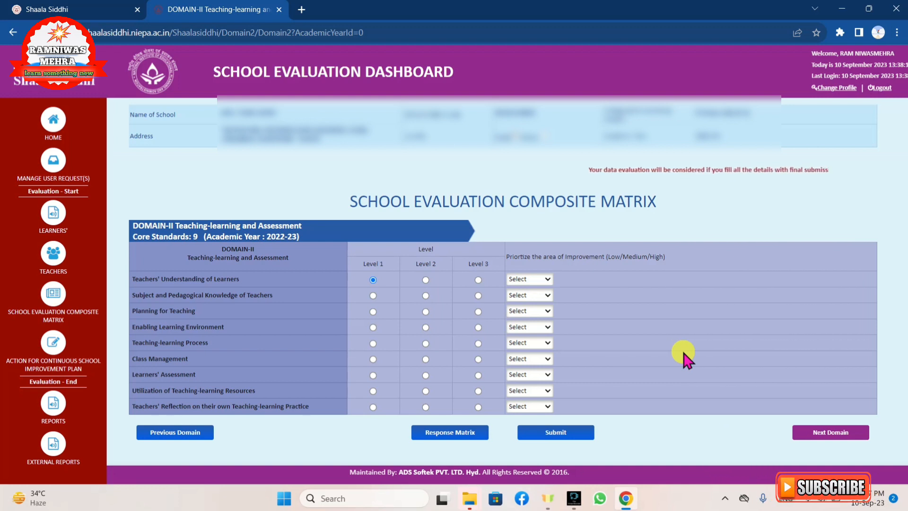
click(425, 280)
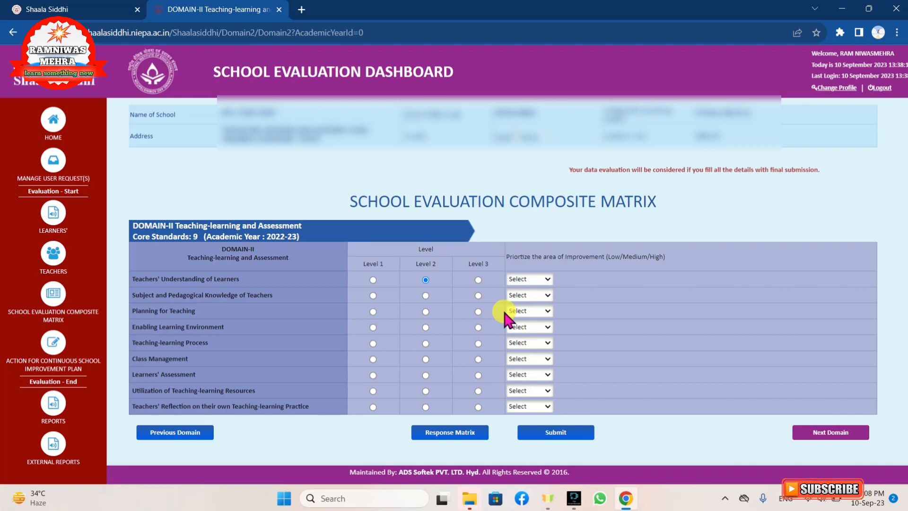
click(476, 278)
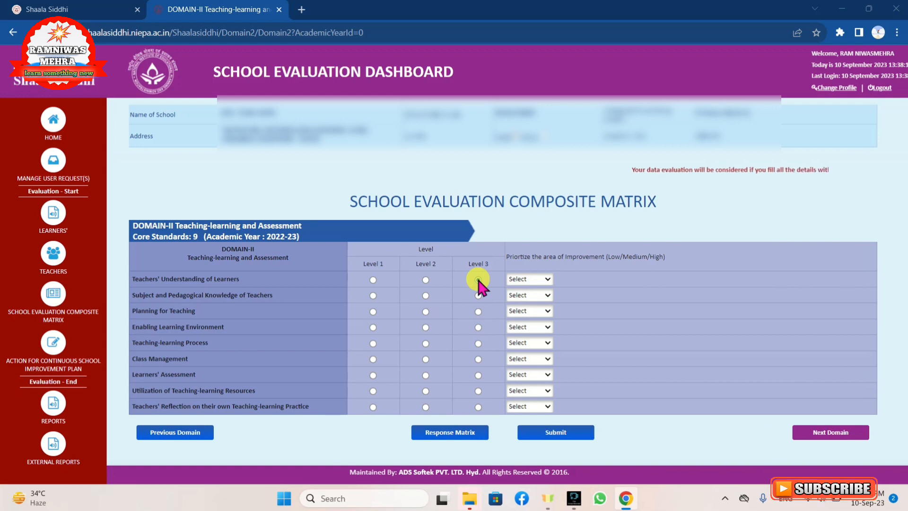
click(478, 279)
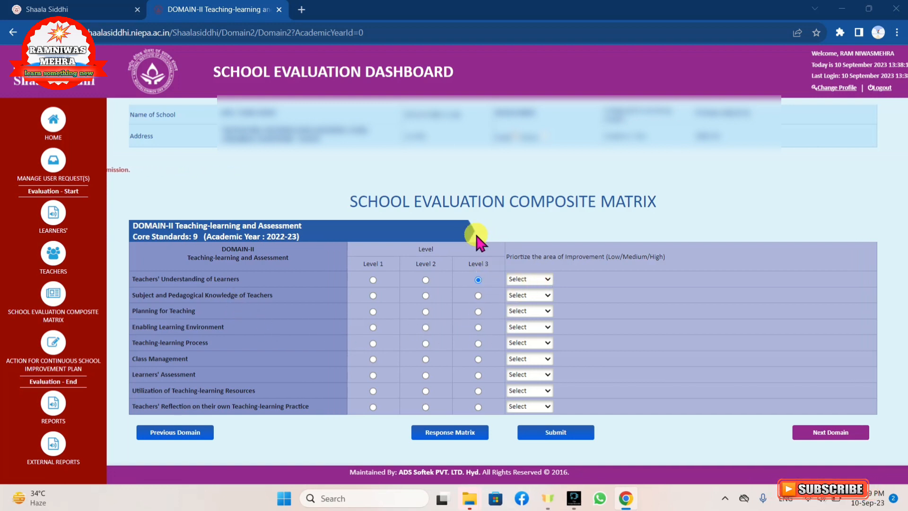
click(477, 279)
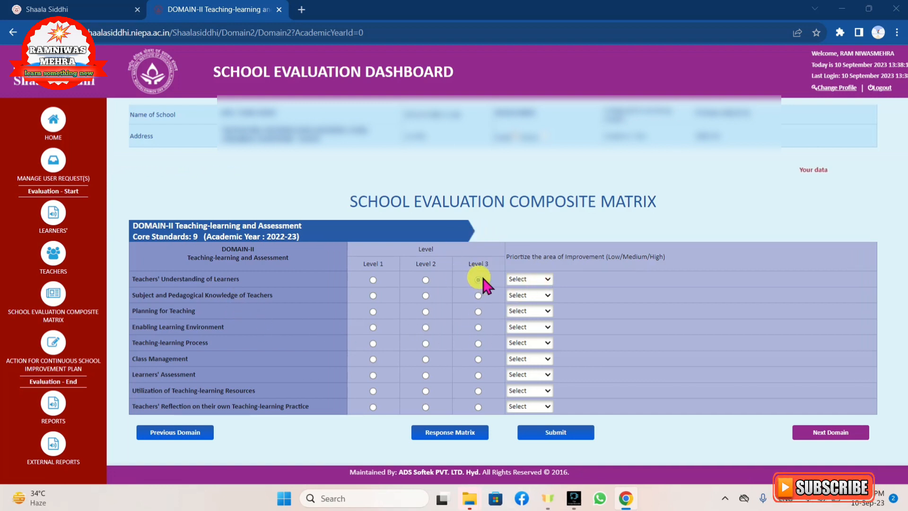
click(519, 279)
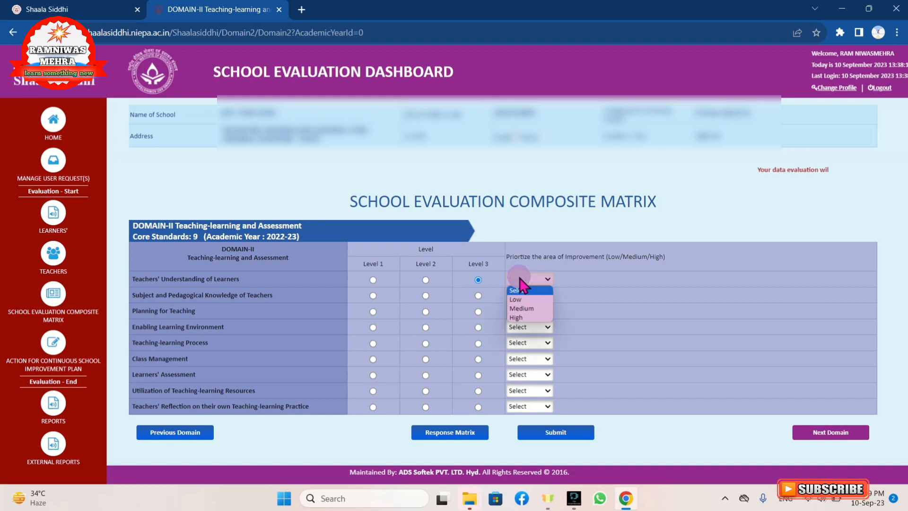
click(521, 317)
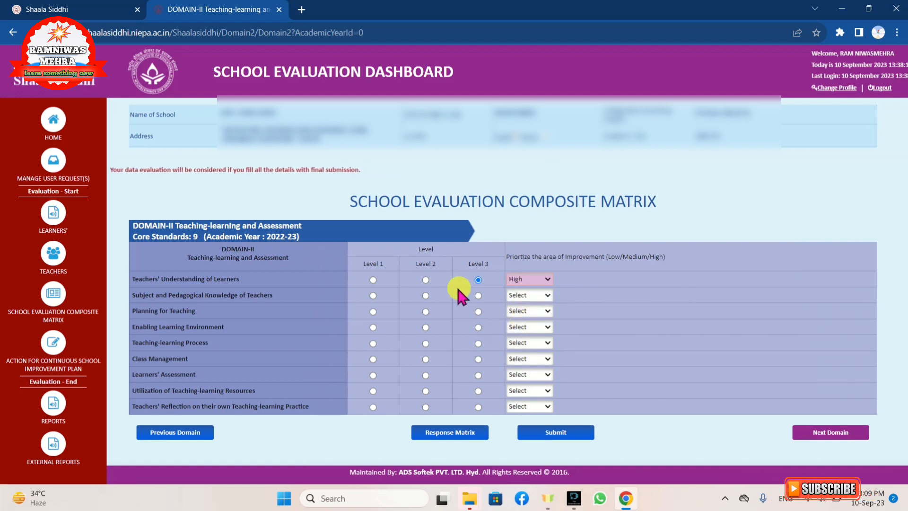
click(520, 293)
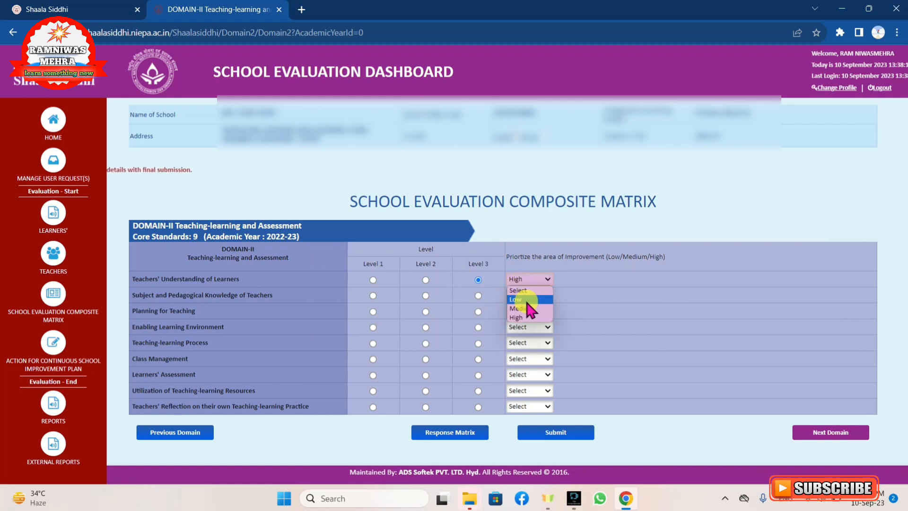
click(520, 300)
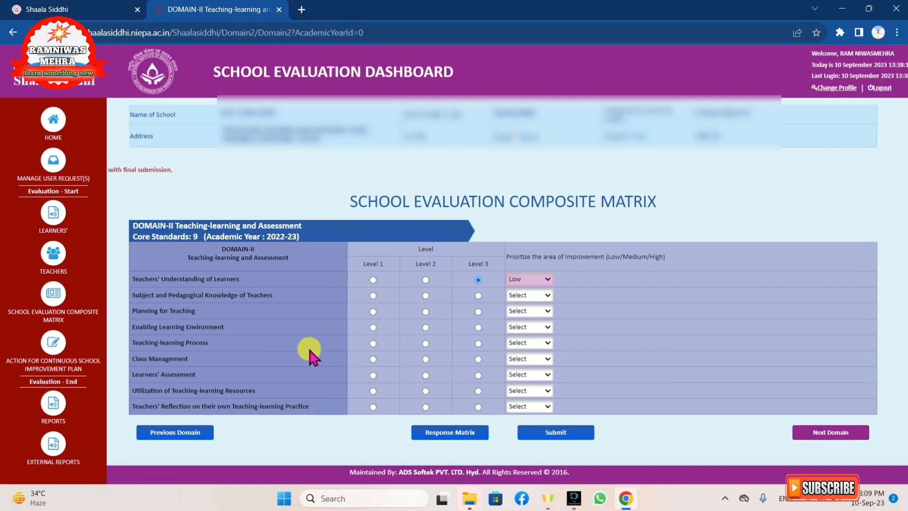
Rate Subject and Pedagogical Knowledge of Teachers Level 3 in the Domain-II matrix.
click(372, 295)
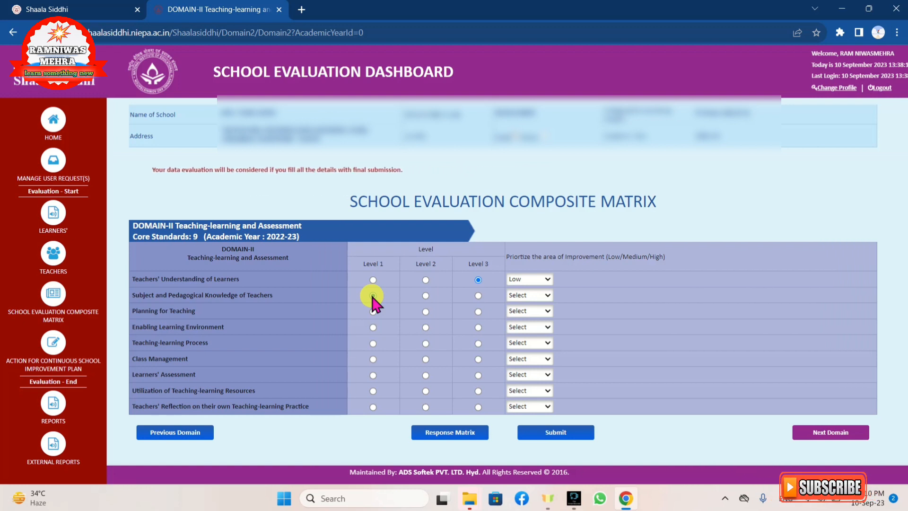
click(373, 295)
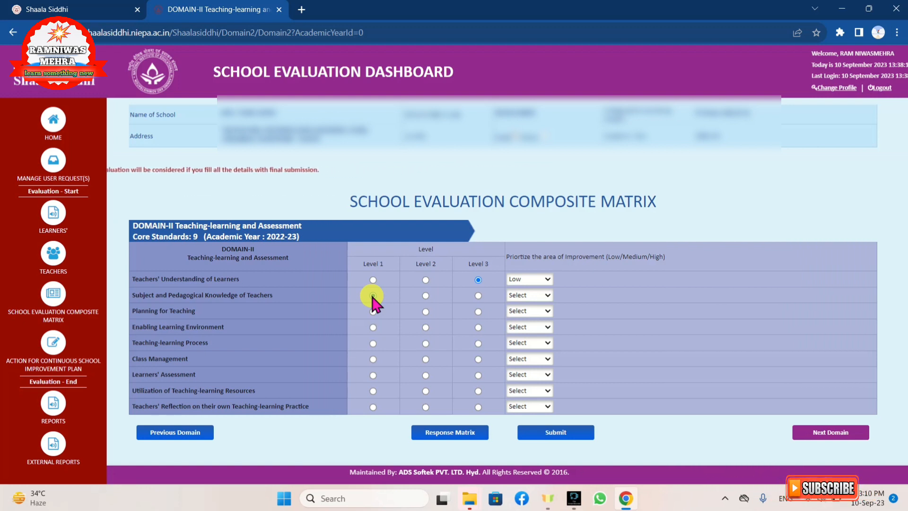
click(425, 294)
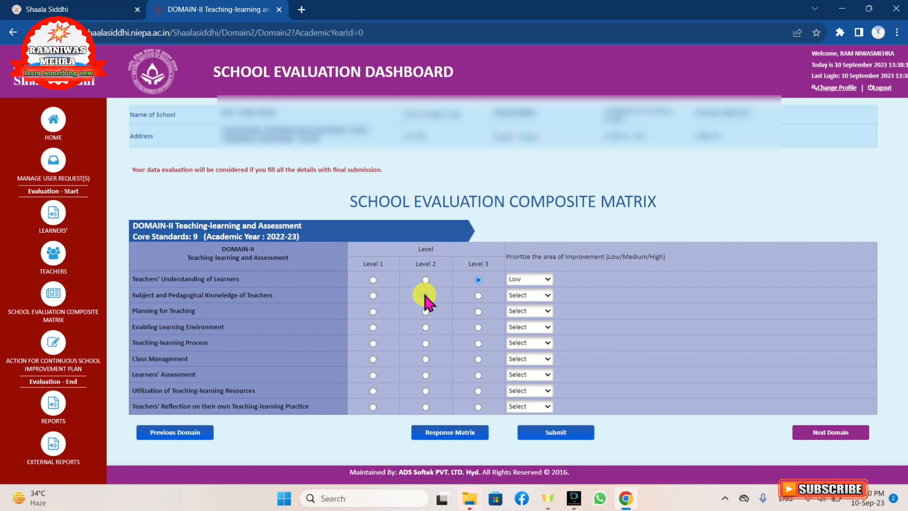
click(477, 294)
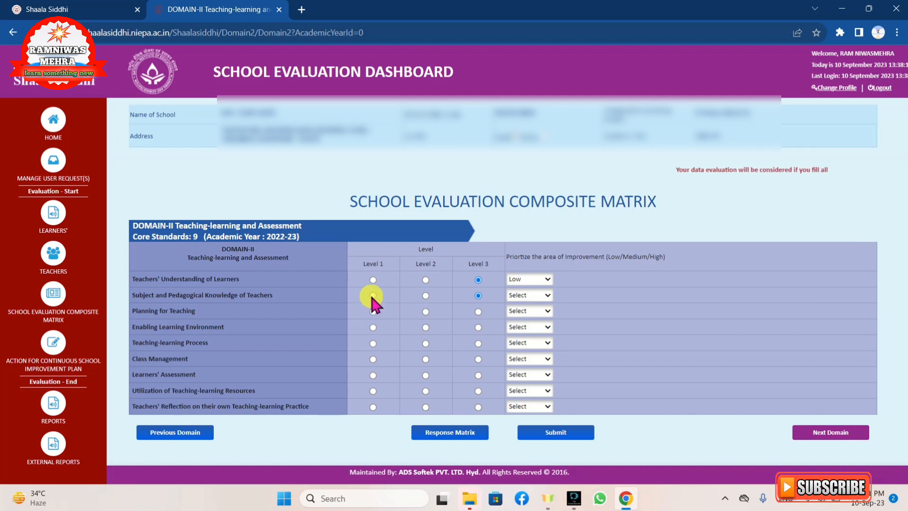
click(475, 296)
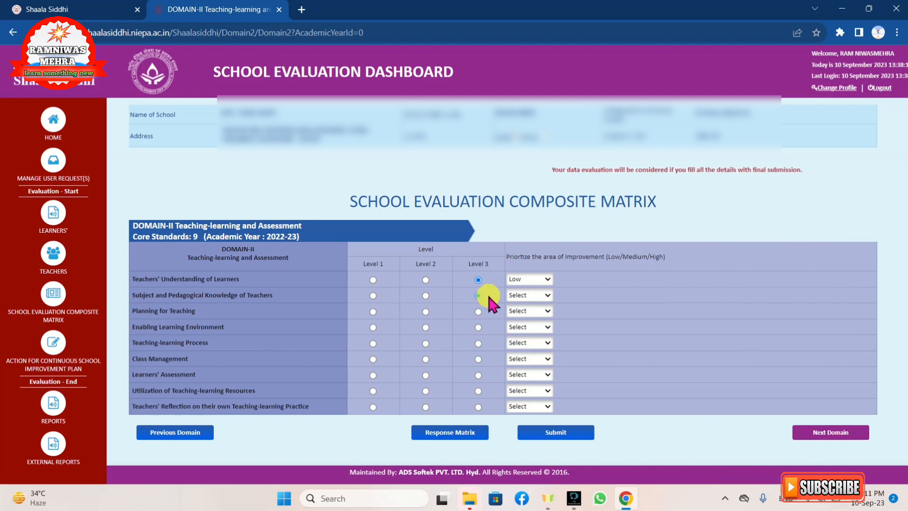
Try Low, Medium and High as the improvement priority of Teachers' Understanding of Learners, and reset it to Select.
click(539, 280)
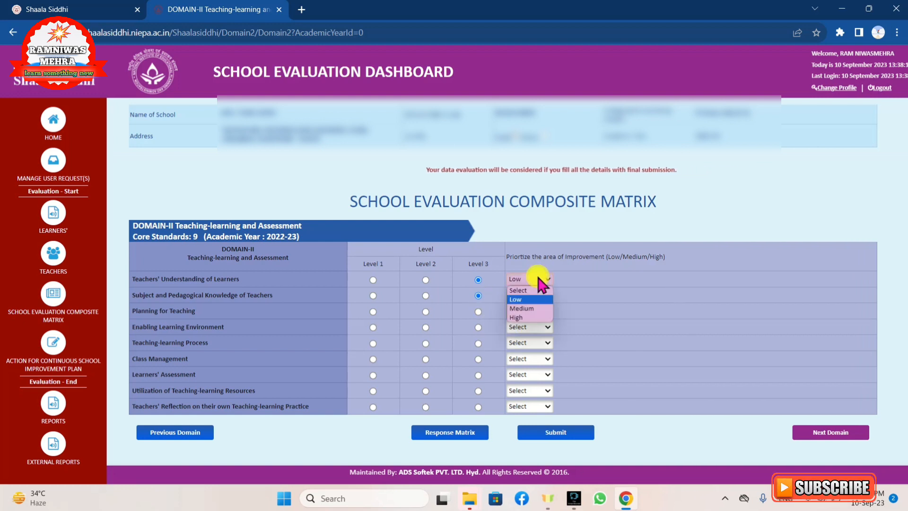
click(526, 299)
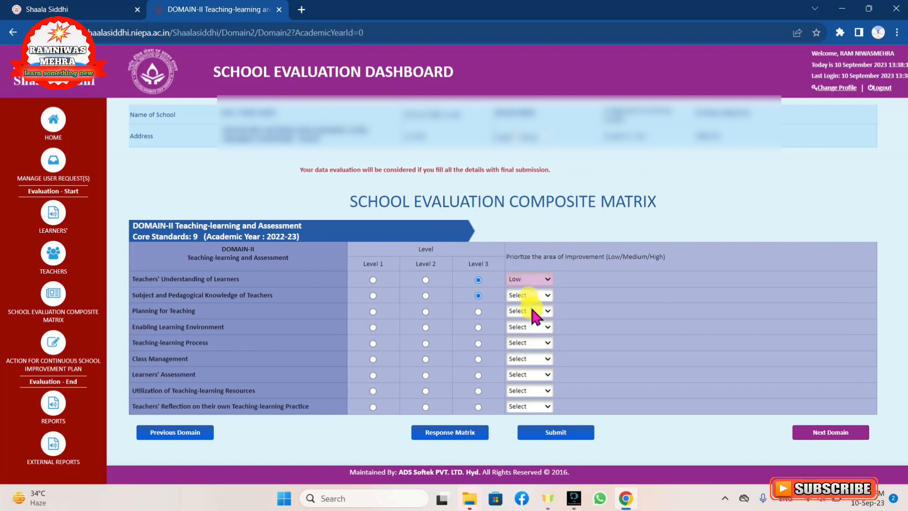
click(528, 278)
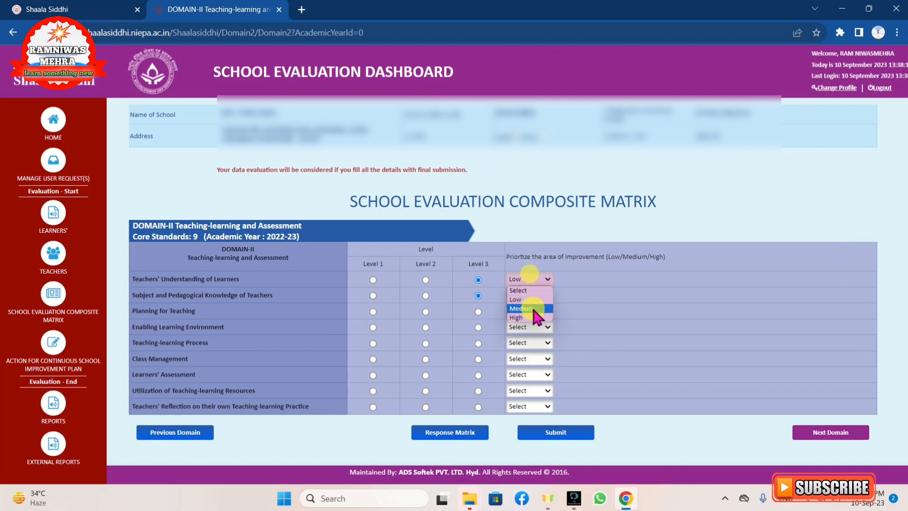
click(531, 305)
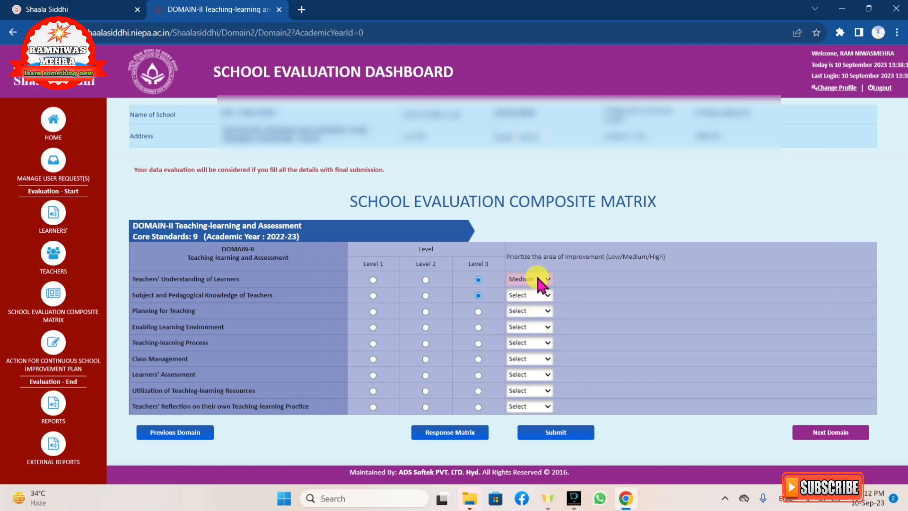
click(538, 277)
click(533, 316)
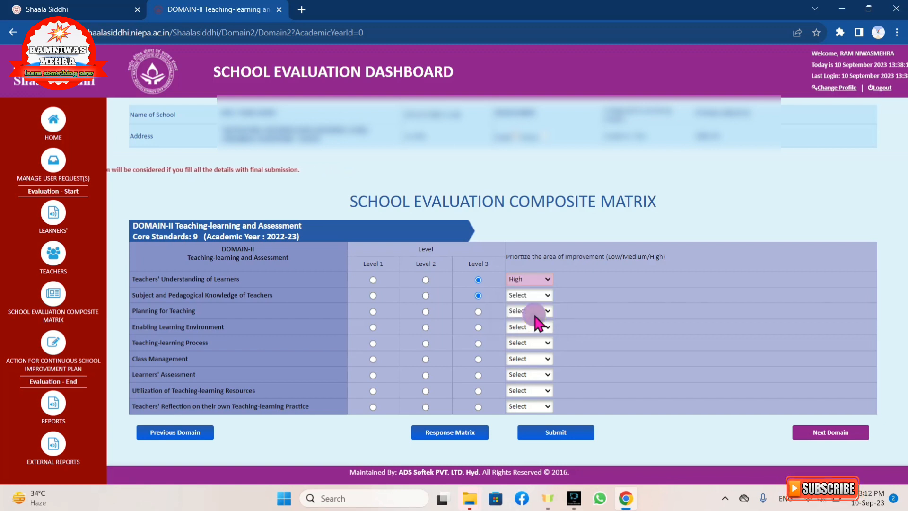
click(530, 276)
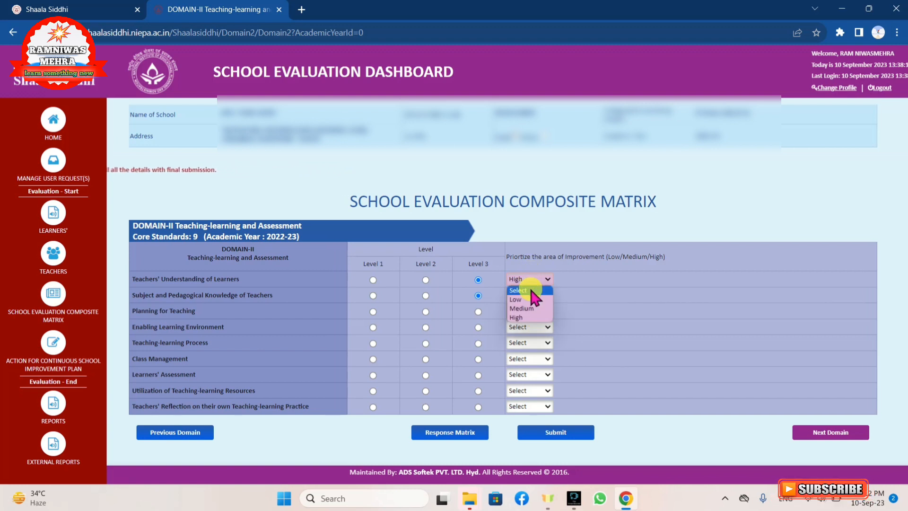
click(529, 285)
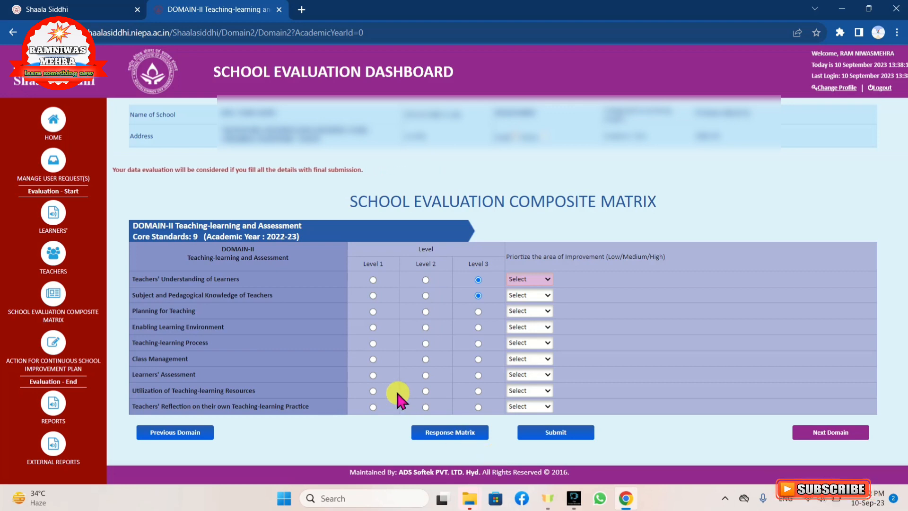
View the Domain-III matrix and the Teachers' Profile page, and return to the School Evaluation Composite Matrix overview.
mouse_move(51, 302)
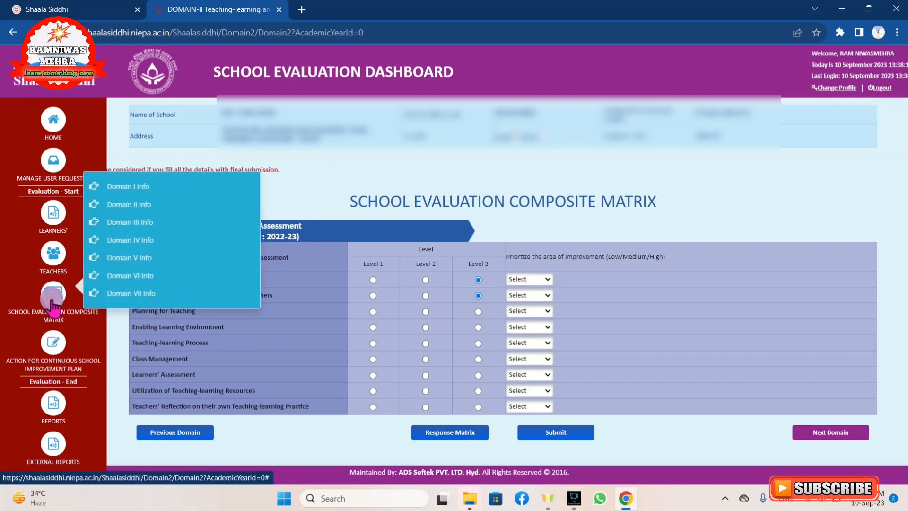
click(137, 225)
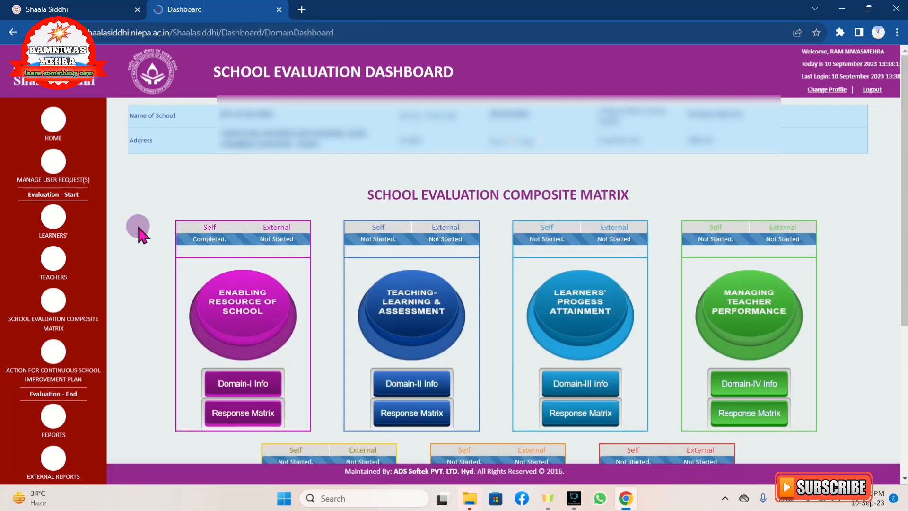
mouse_move(55, 303)
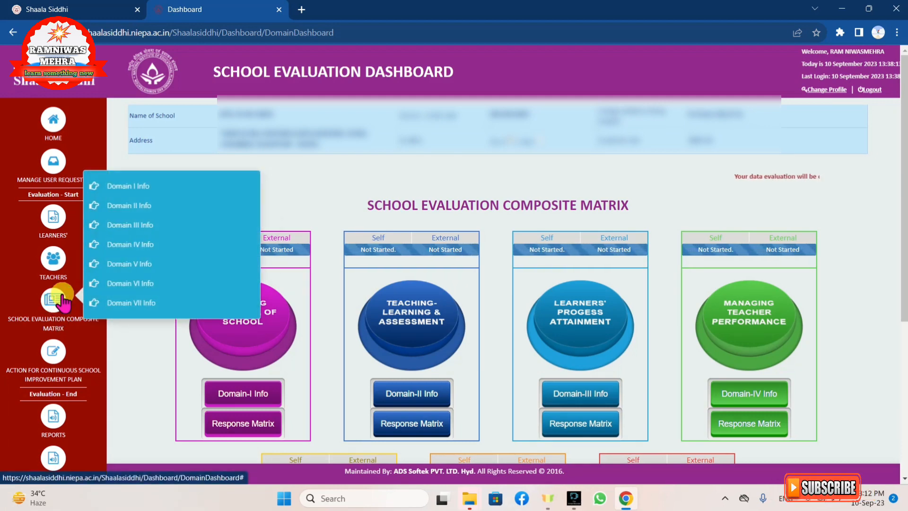
click(138, 226)
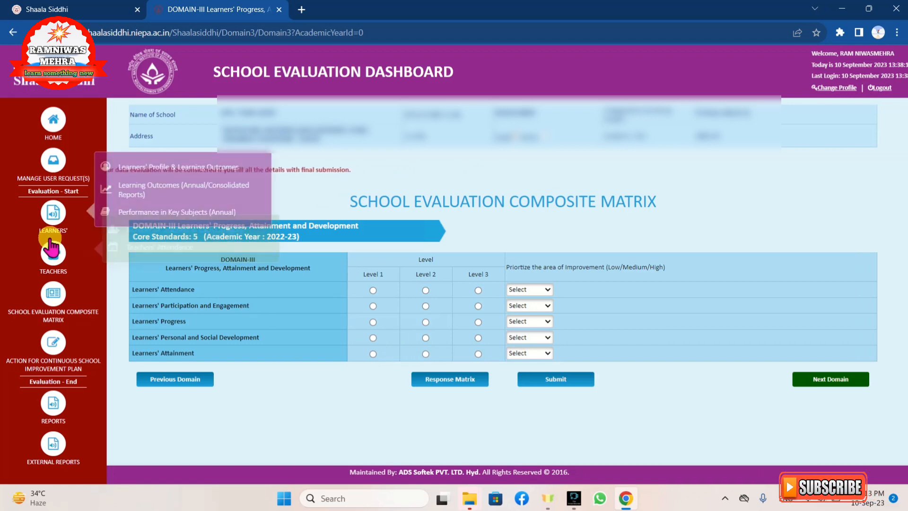
click(54, 267)
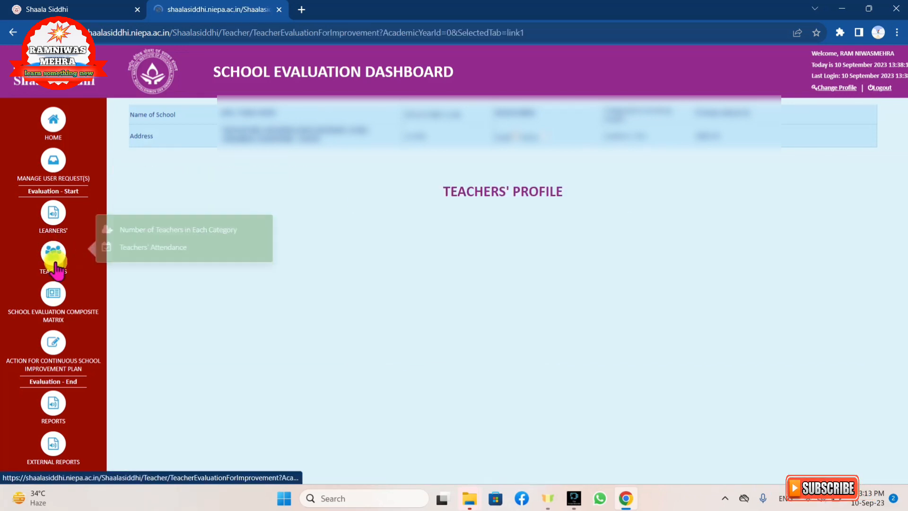
click(47, 296)
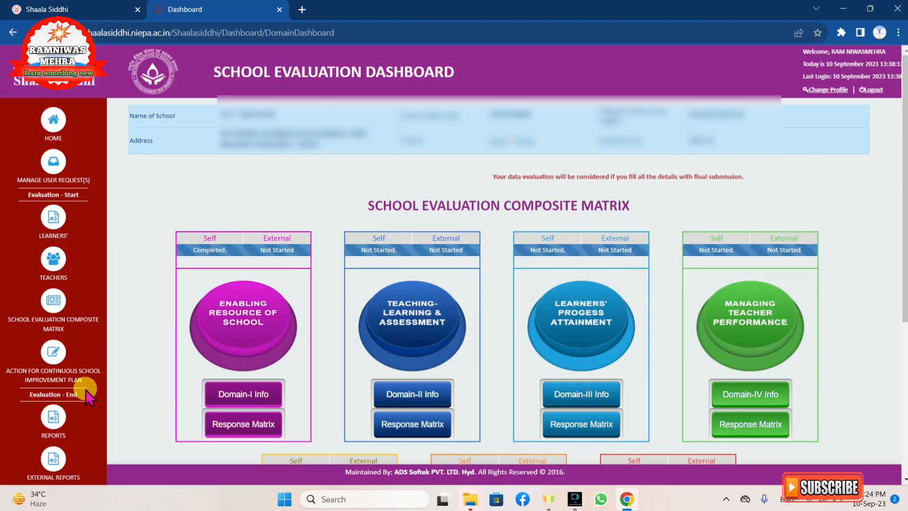
Open the Action for Continuous School Improvement Plan and examine its mission statement field and the improvement columns for Domains I to VII.
click(52, 362)
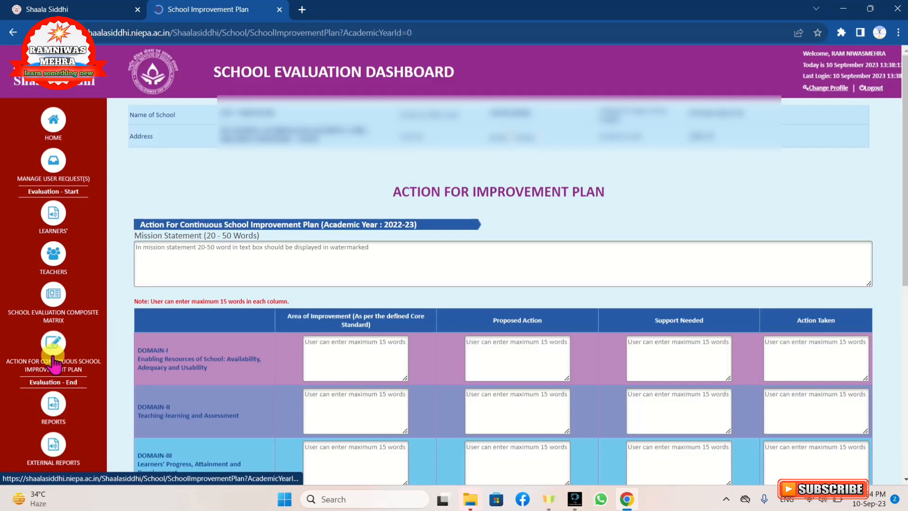
scroll(208, 367, down, 2)
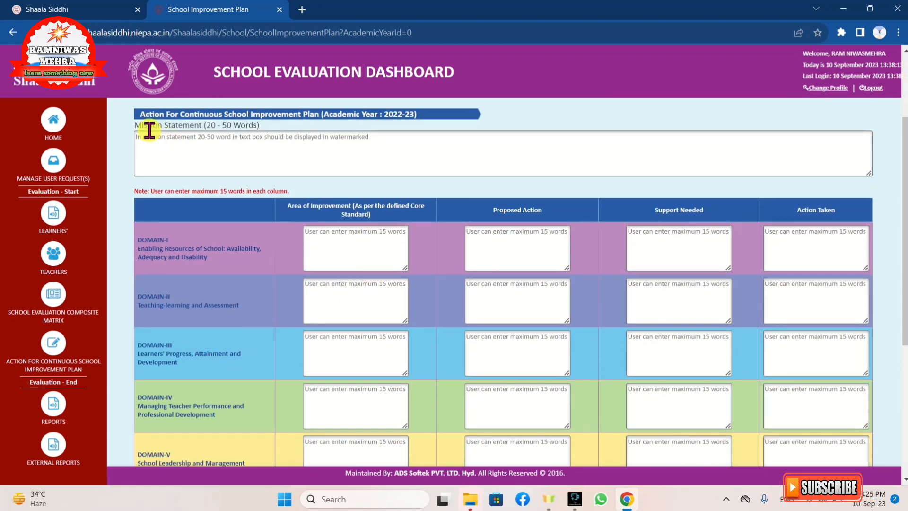
click(169, 128)
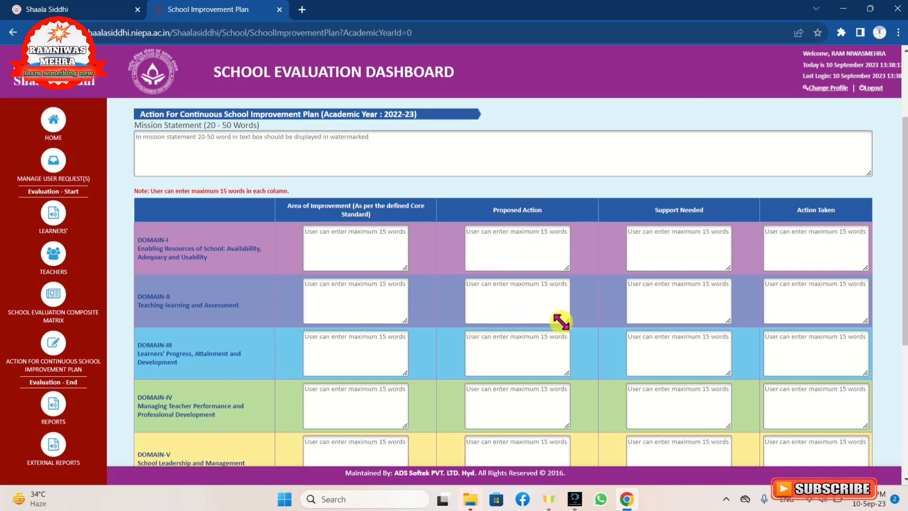
scroll(563, 326, down, 1)
scroll(565, 331, down, 1)
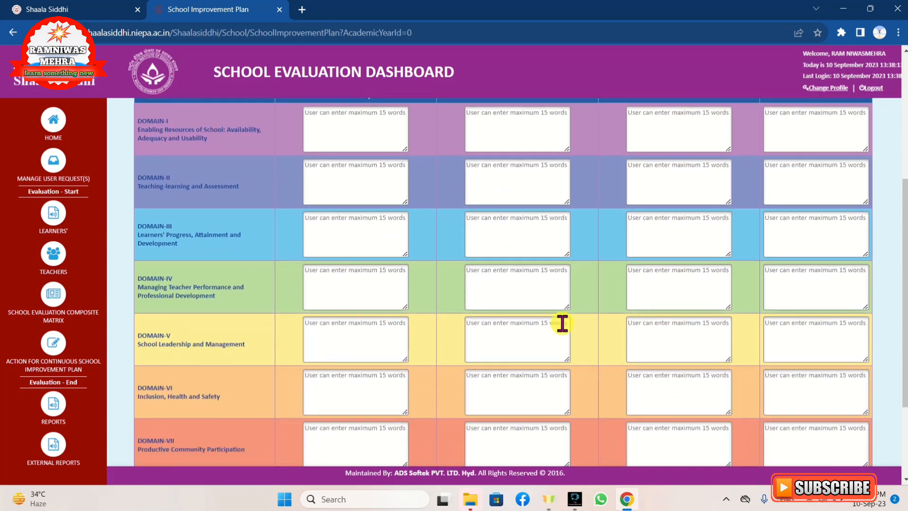
scroll(562, 324, up, 1)
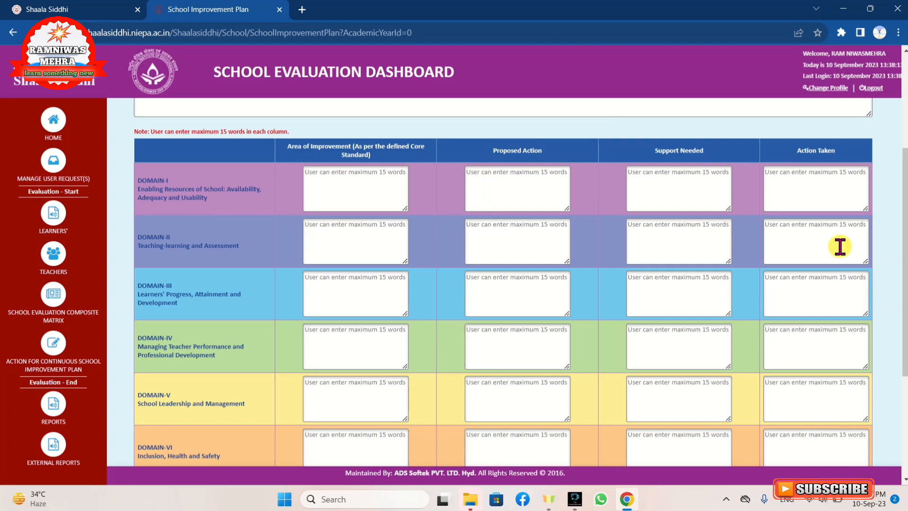
scroll(840, 248, down, 1)
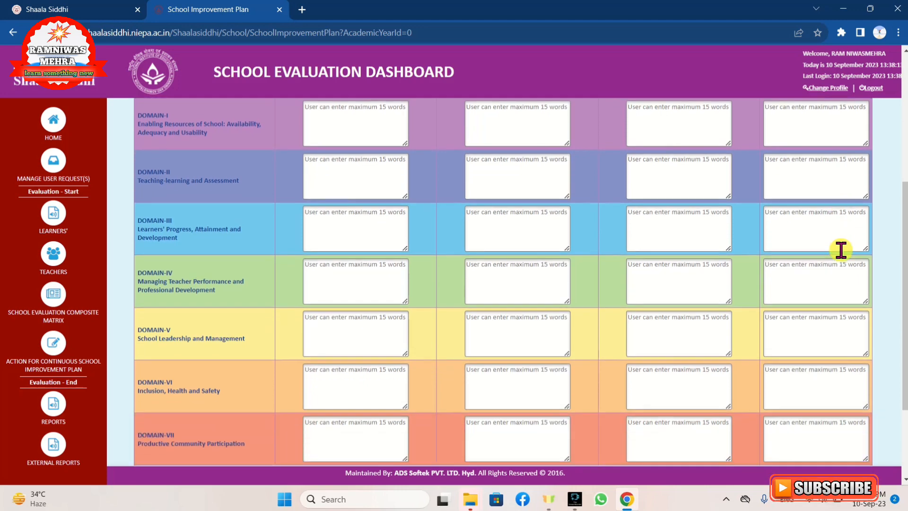
scroll(840, 248, down, 2)
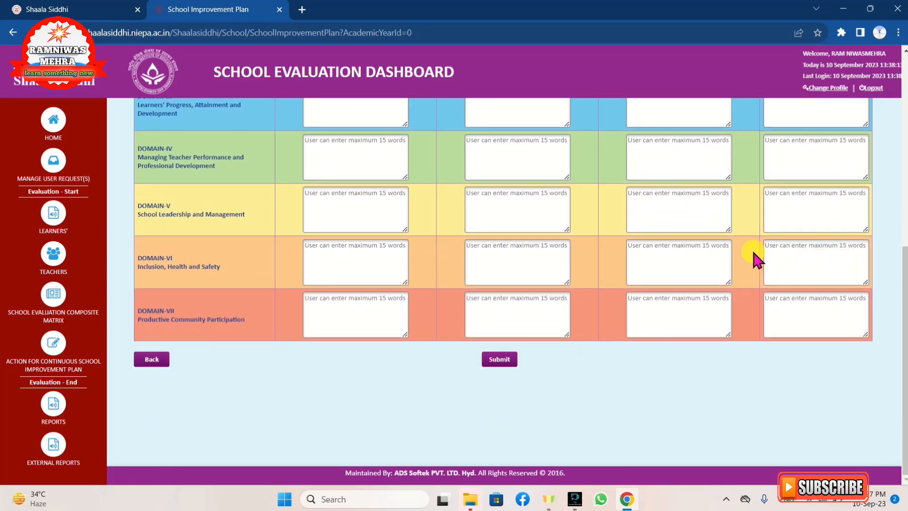